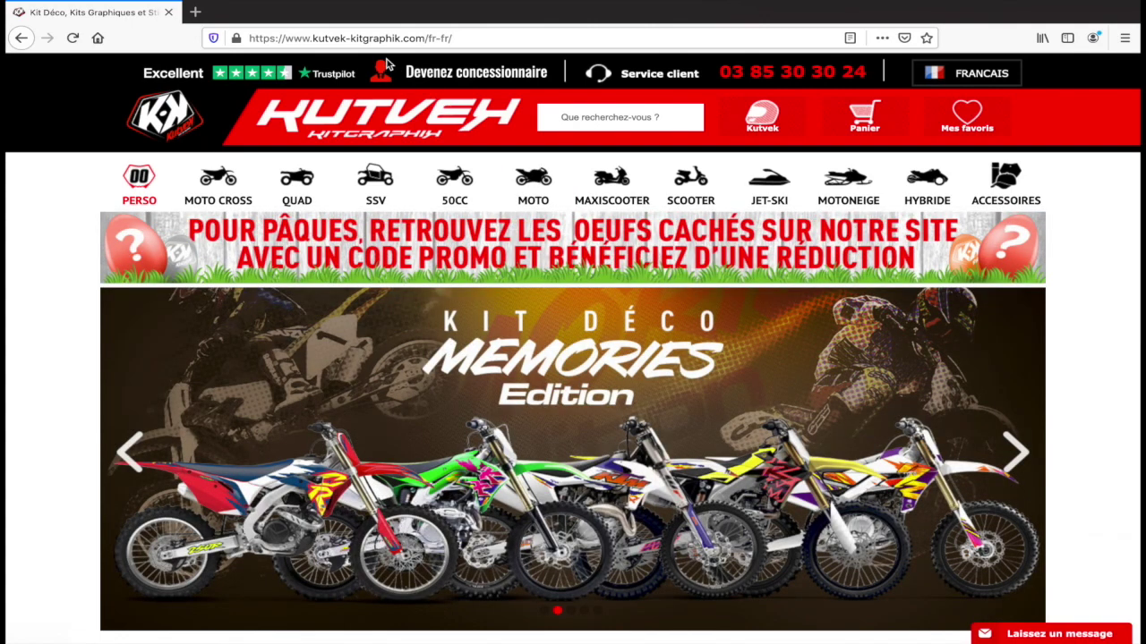
Open the custom number plate order page for Moto Cross from the PERSO category
{"action": "mouse_move", "coordinate": [383, 200]}
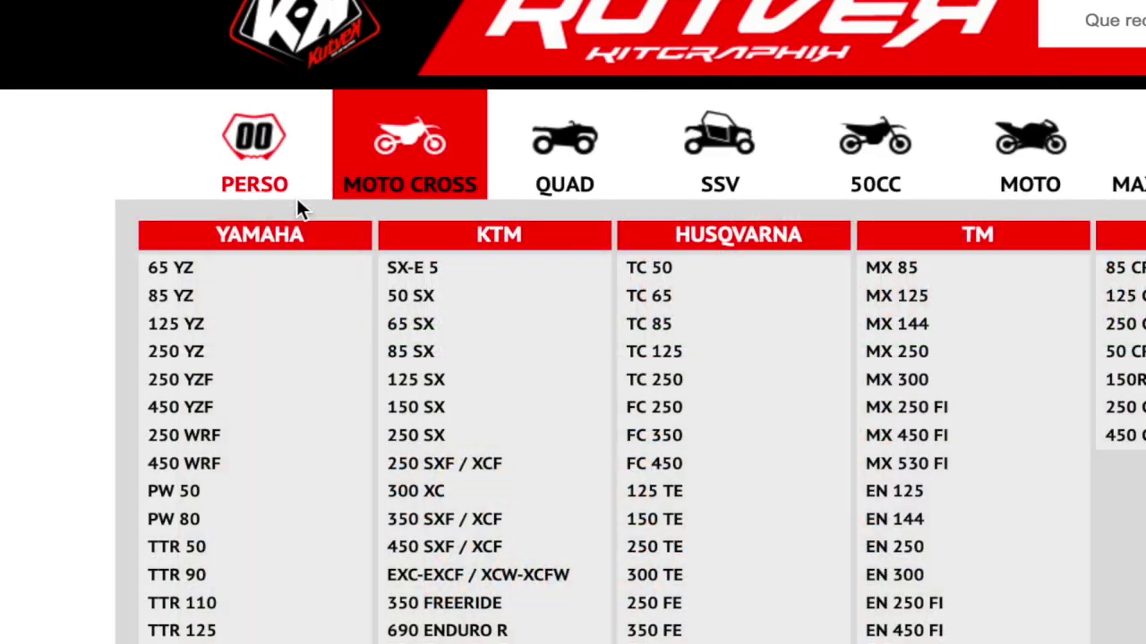
{"action": "mouse_move", "coordinate": [150, 197]}
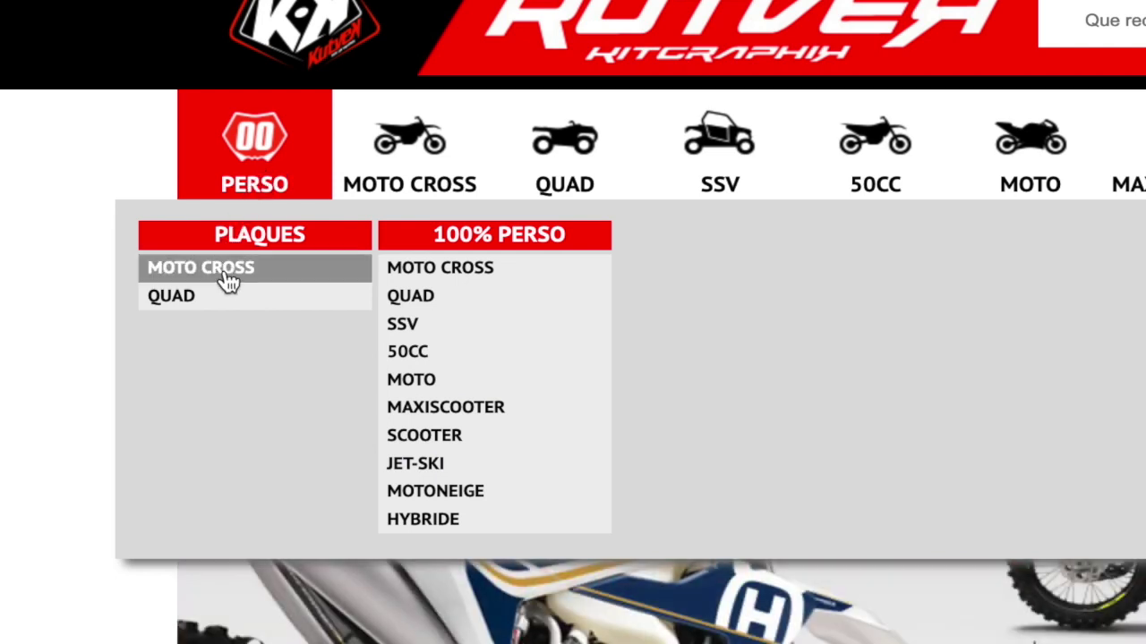
{"action": "left_click", "coordinate": [228, 279]}
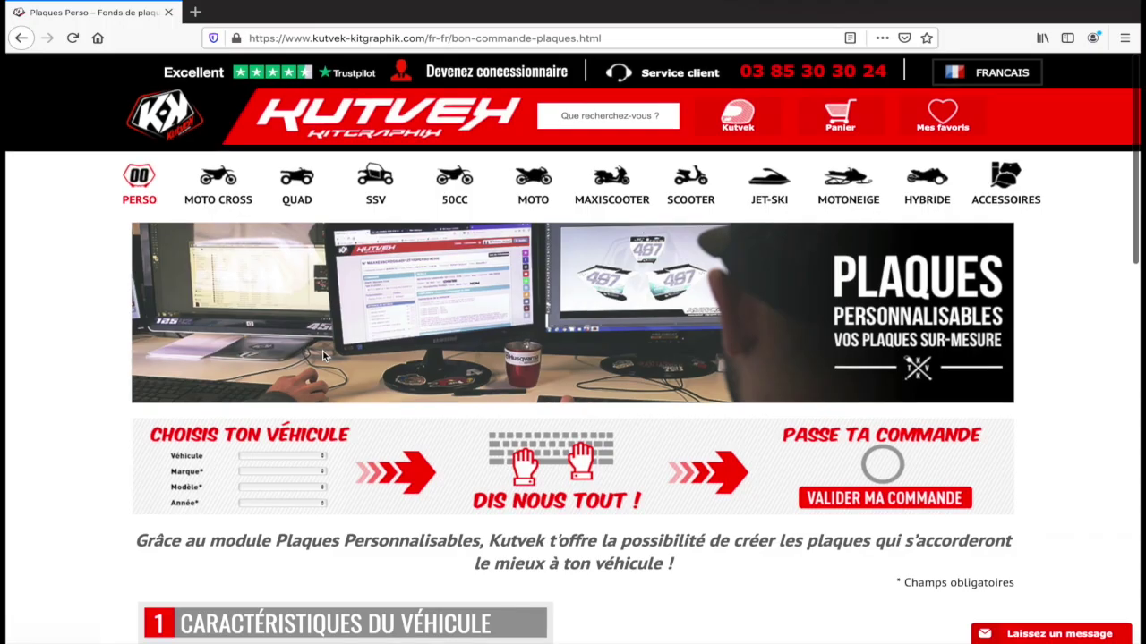
Set the vehicle type to Moto Cross and the brand to KTM in the vehicle characteristics
{"action": "scroll", "coordinate": [340, 350], "scroll_direction": "down", "scroll_amount": 5}
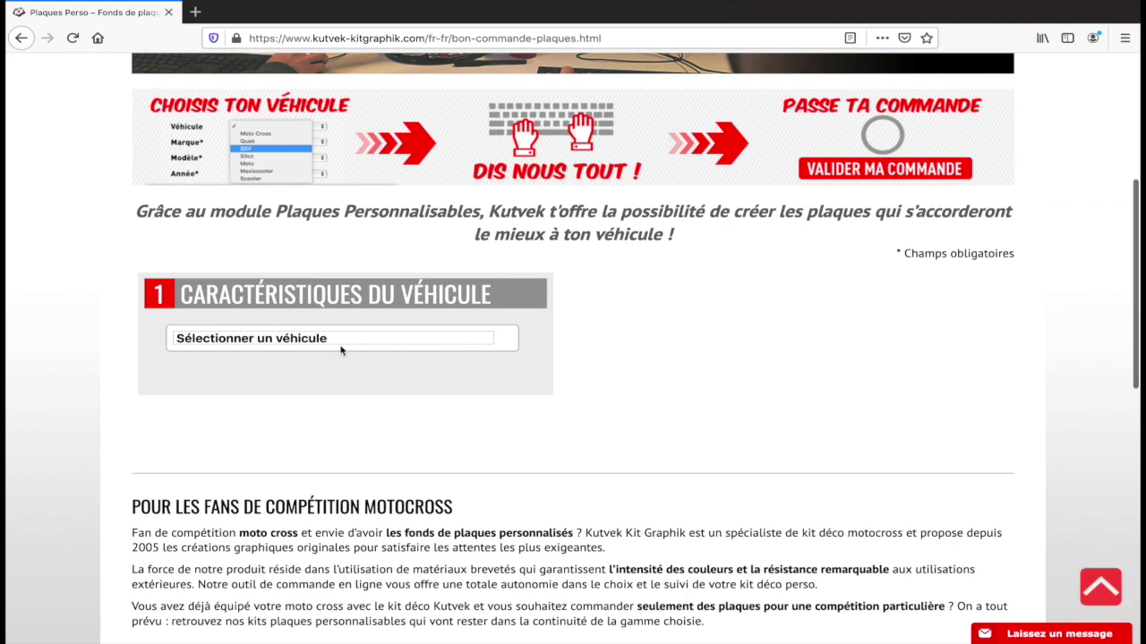
{"action": "left_click", "coordinate": [340, 349]}
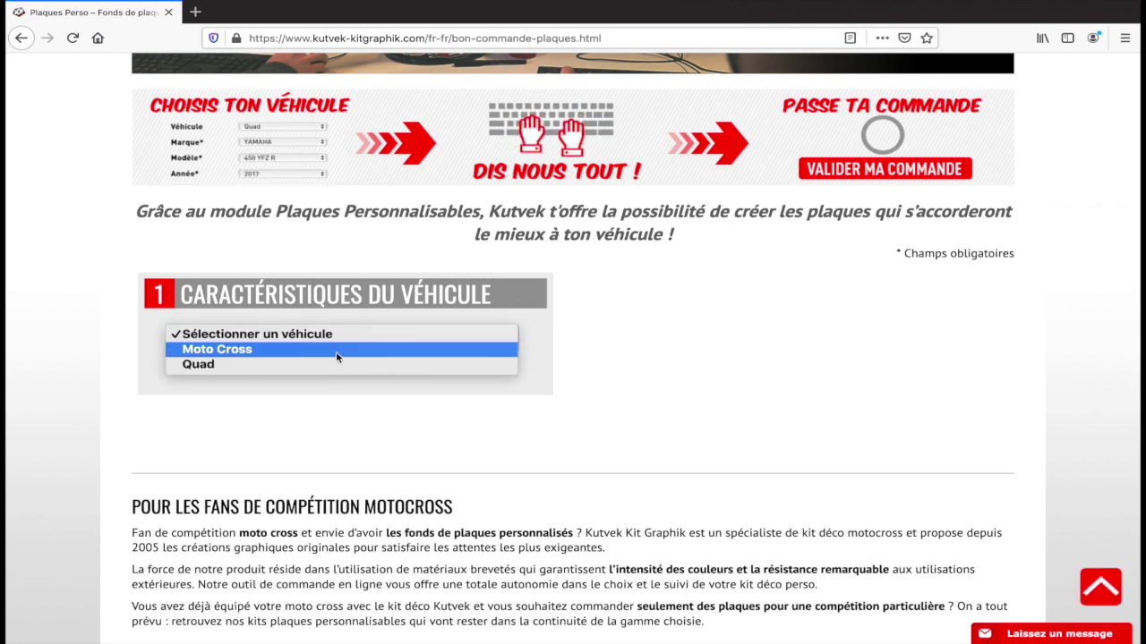
{"action": "left_click", "coordinate": [337, 349]}
{"action": "scroll", "coordinate": [337, 358], "scroll_direction": "down", "scroll_amount": 1}
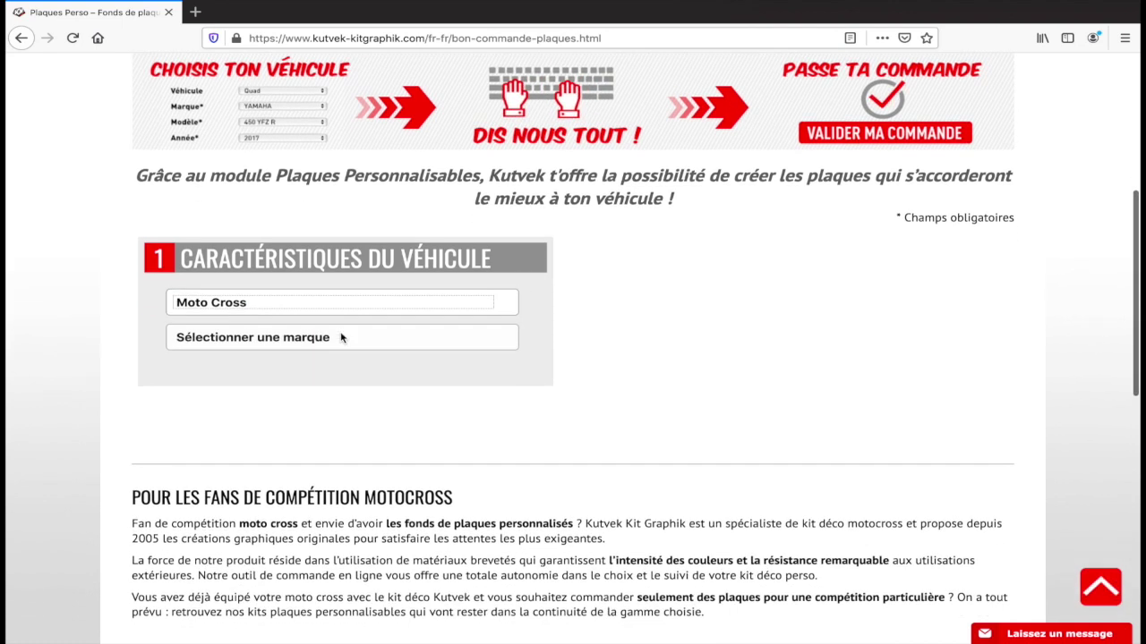
{"action": "left_click", "coordinate": [361, 321]}
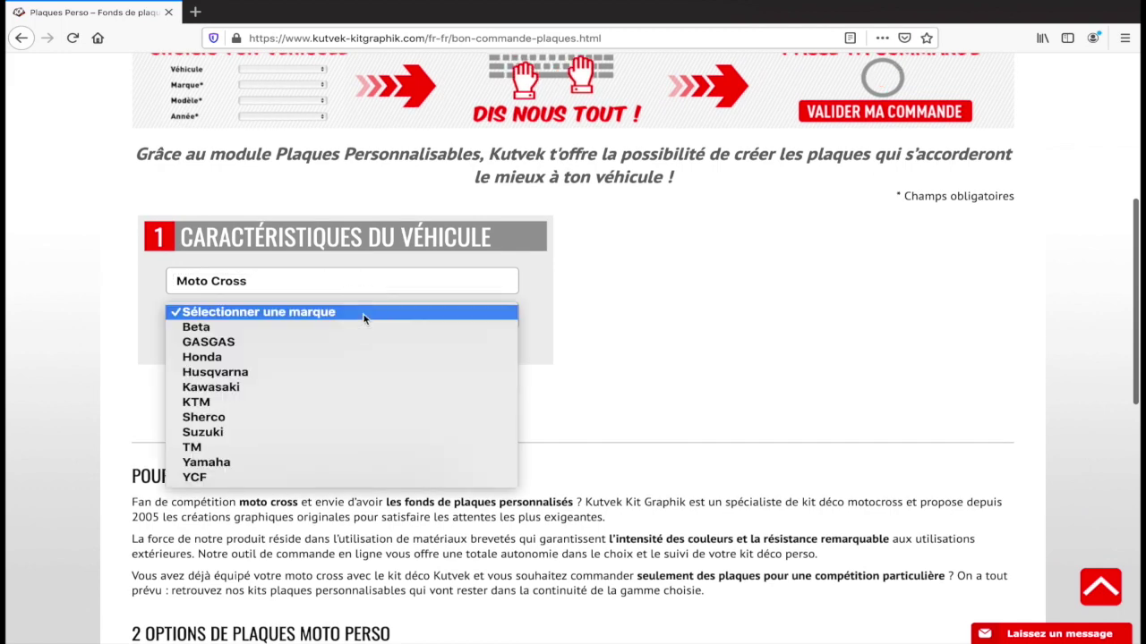
{"action": "left_click", "coordinate": [325, 402]}
Set the model to 250 SX and the year to 2020, and validate the vehicle
{"action": "left_click", "coordinate": [331, 350]}
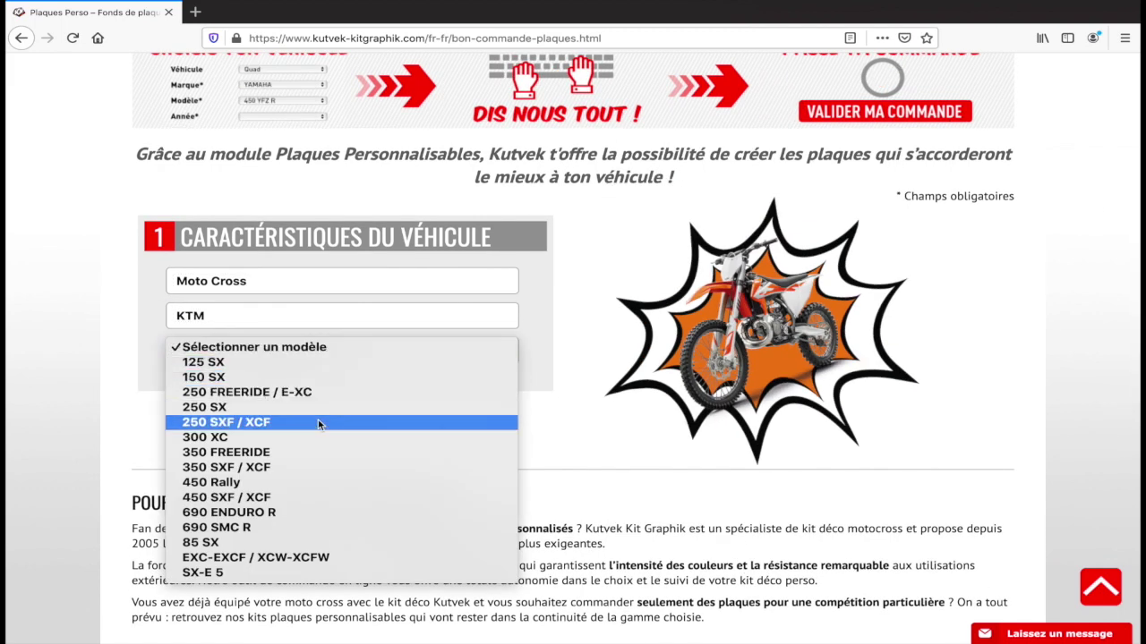
{"action": "left_click", "coordinate": [308, 407]}
{"action": "left_click", "coordinate": [315, 386]}
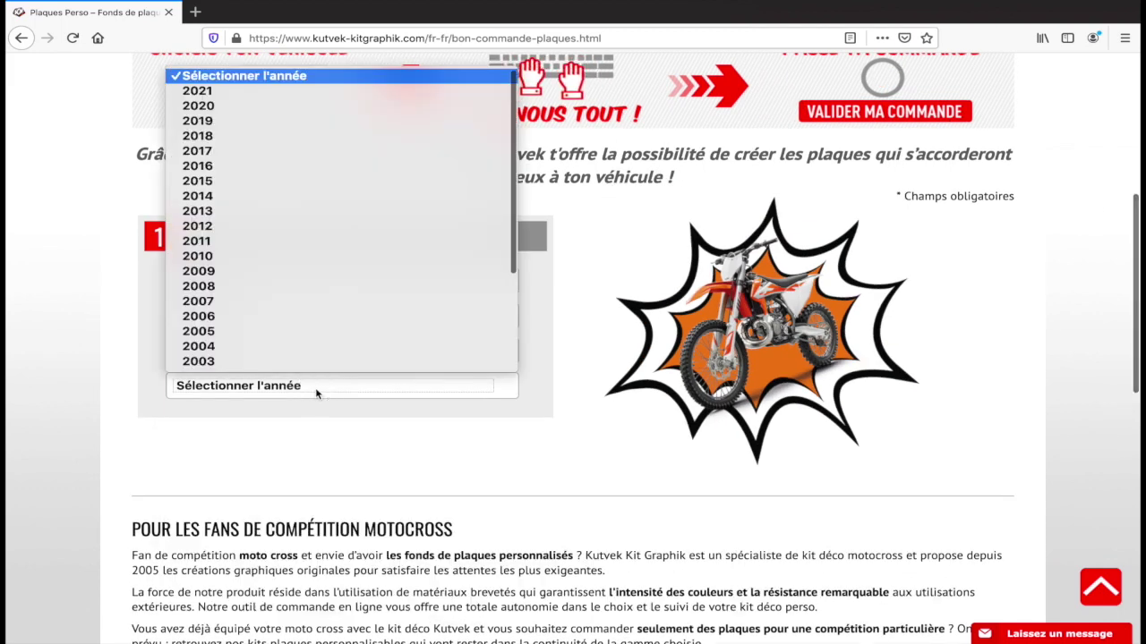
{"action": "left_click", "coordinate": [263, 106]}
{"action": "left_click", "coordinate": [375, 417]}
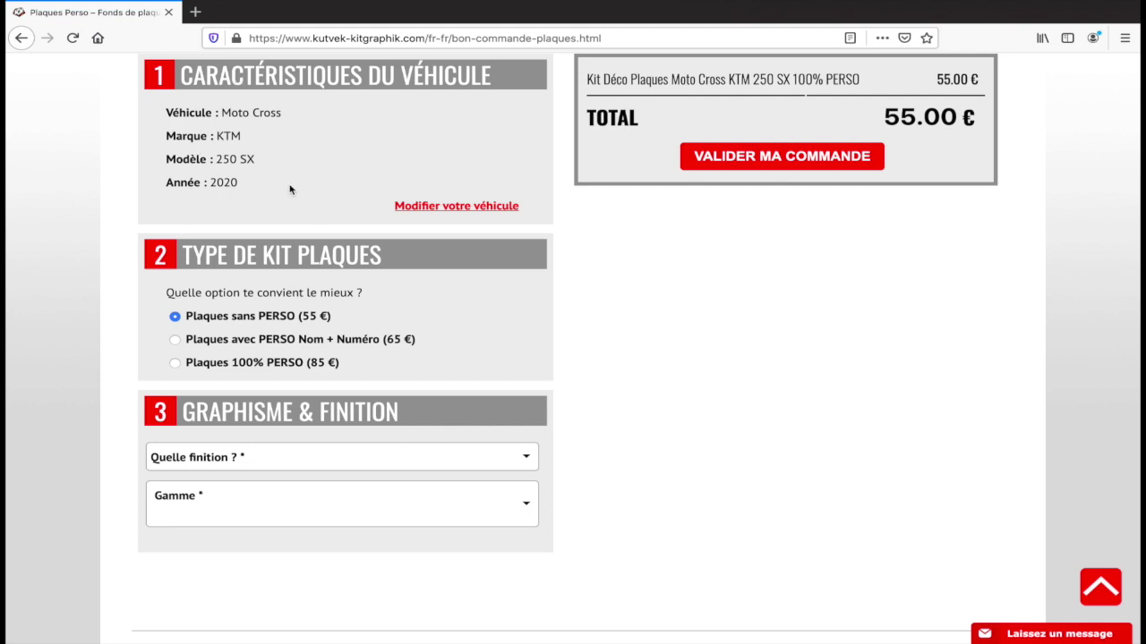
Set the plate kit's finish to Mat (+ 10 €)
{"action": "scroll", "coordinate": [289, 189], "scroll_direction": "down", "scroll_amount": 1}
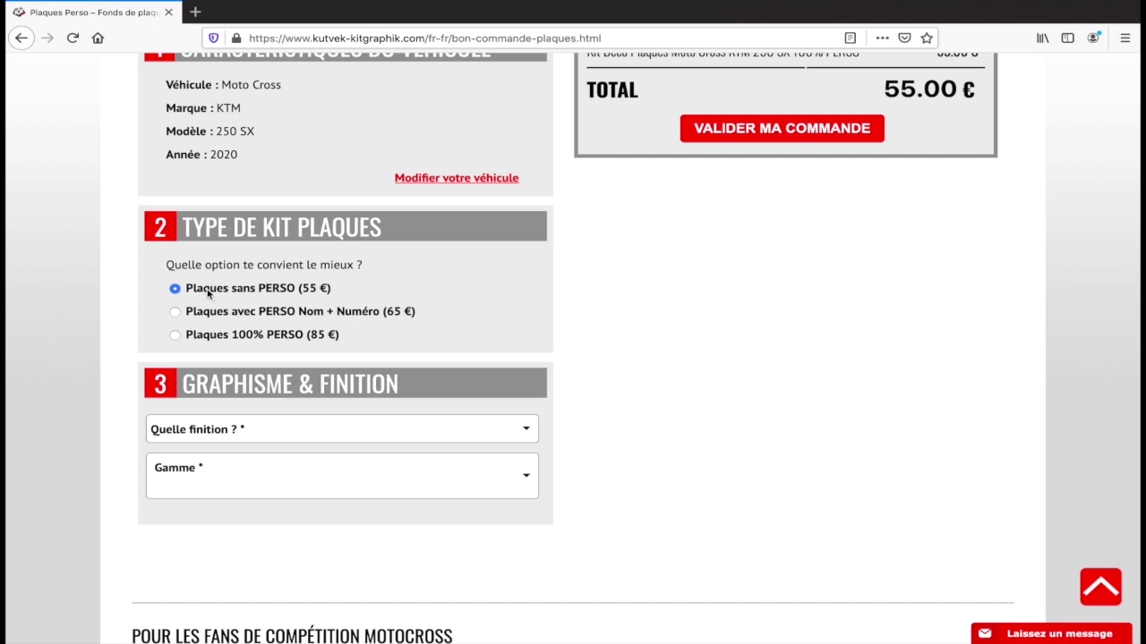
{"action": "left_click", "coordinate": [526, 430]}
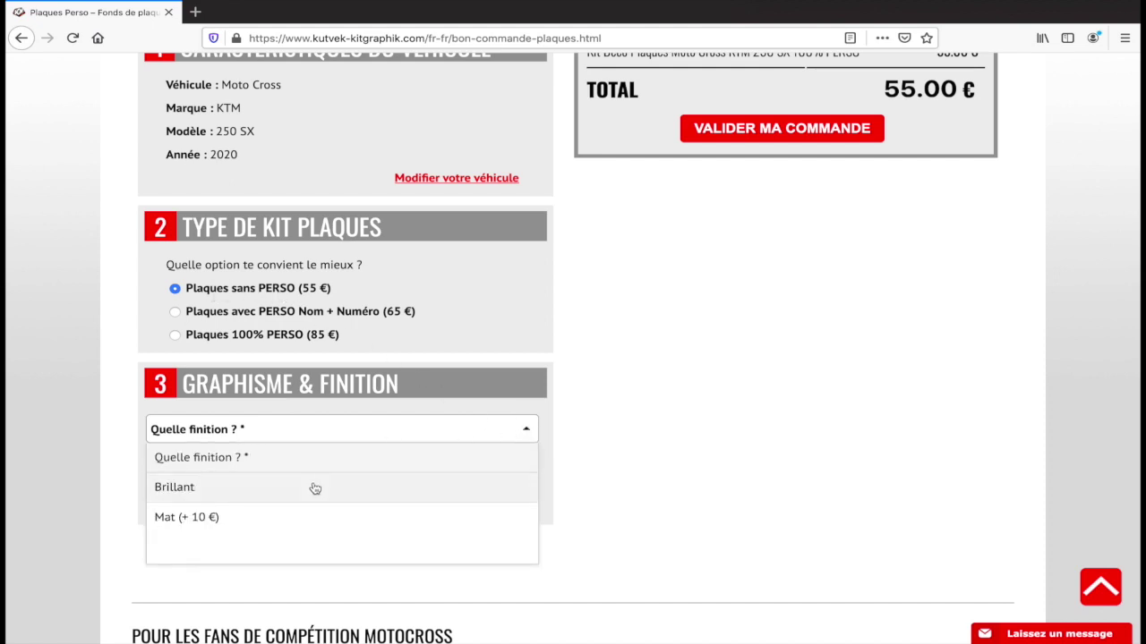
{"action": "left_click", "coordinate": [289, 516]}
Browse the graphic ranges, select BREAKOUT and view its preview
{"action": "left_click", "coordinate": [447, 482]}
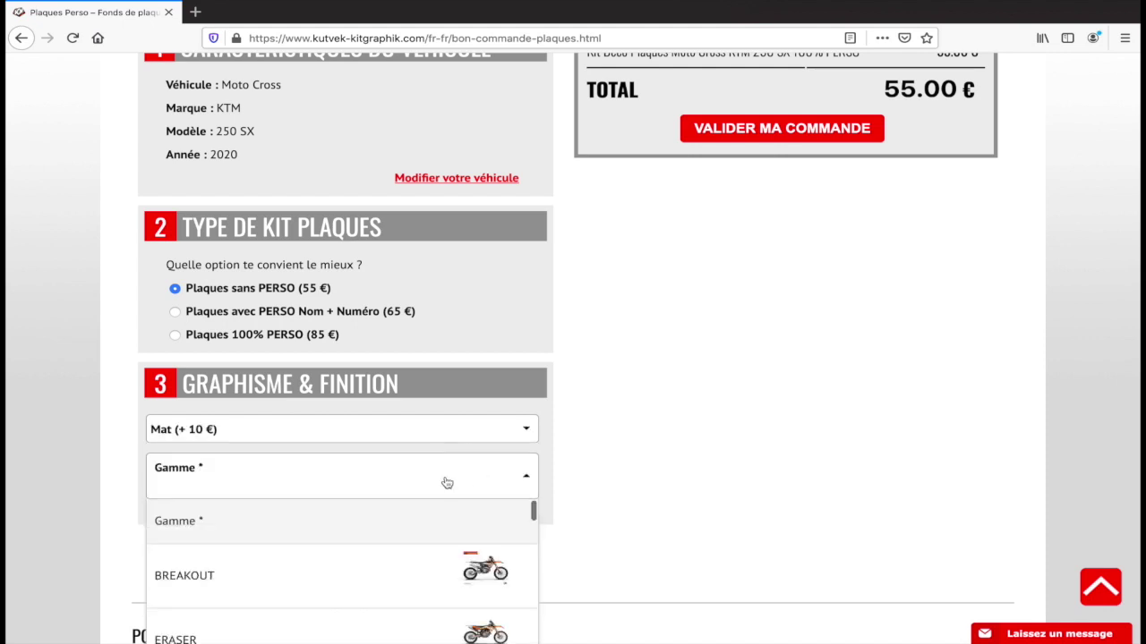
{"action": "scroll", "coordinate": [395, 512], "scroll_direction": "down", "scroll_amount": 4}
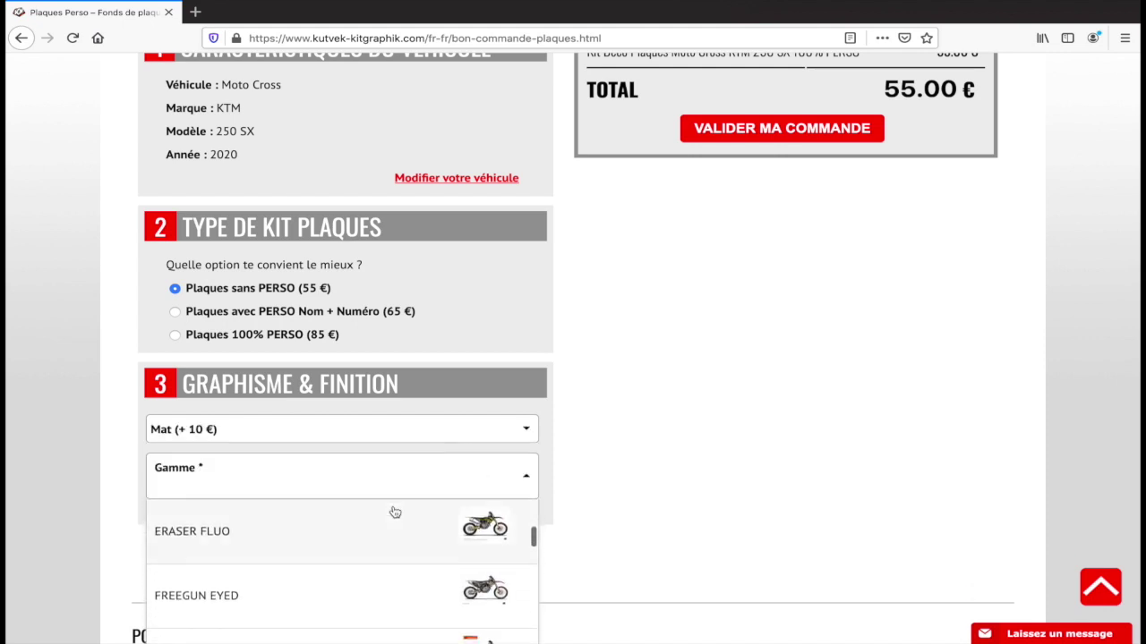
{"action": "scroll", "coordinate": [461, 564], "scroll_direction": "up", "scroll_amount": 4}
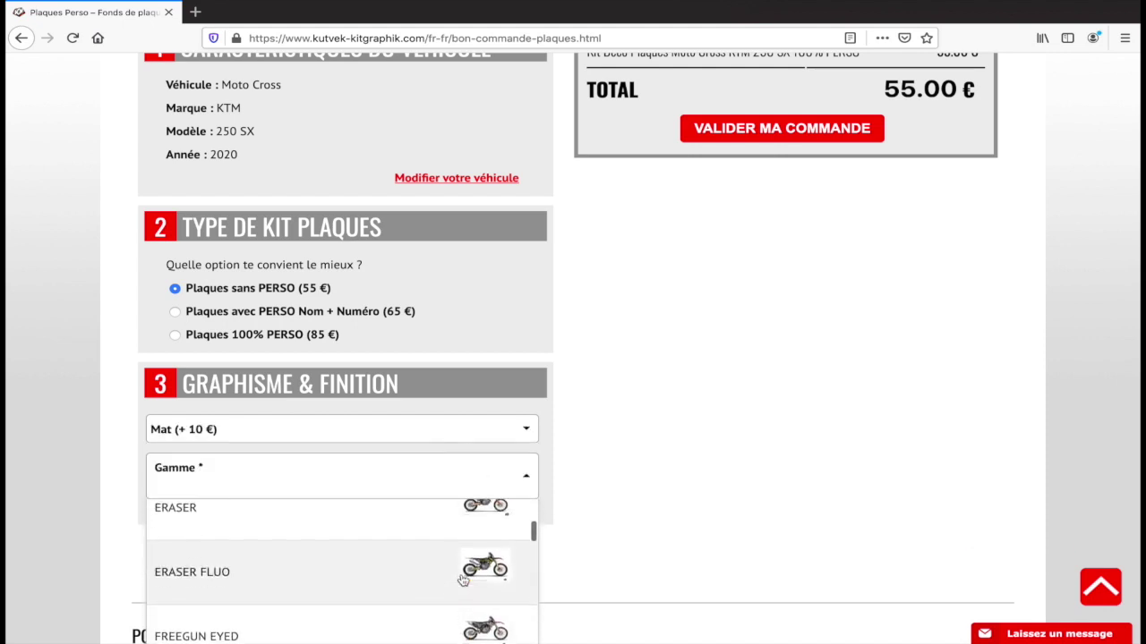
{"action": "scroll", "coordinate": [463, 581], "scroll_direction": "up", "scroll_amount": 2}
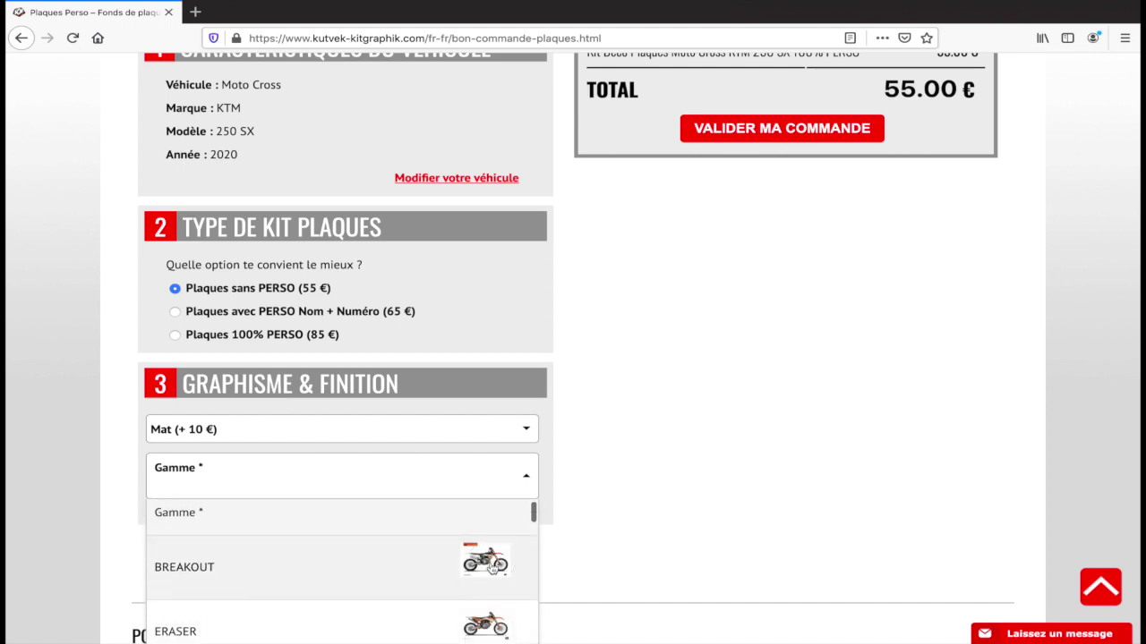
{"action": "left_click", "coordinate": [491, 569]}
{"action": "scroll", "coordinate": [655, 275], "scroll_direction": "down", "scroll_amount": 3}
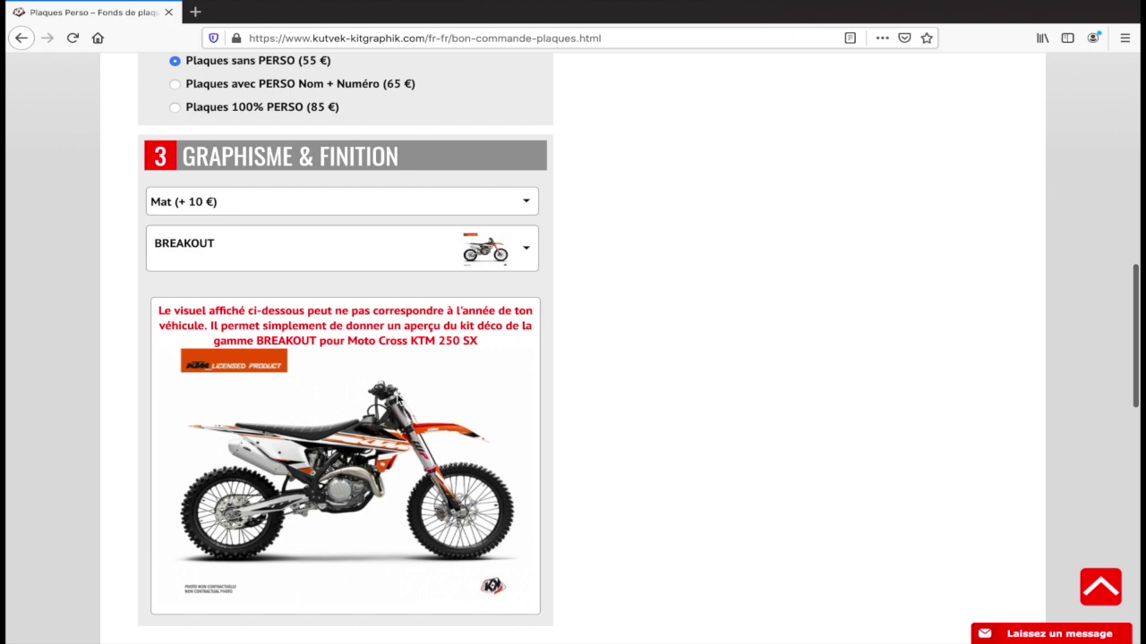
Choose the option Plaques avec PERSO Nom + Numéro, then enter the rider's first name and the number 3
{"action": "scroll", "coordinate": [398, 400], "scroll_direction": "up", "scroll_amount": 3}
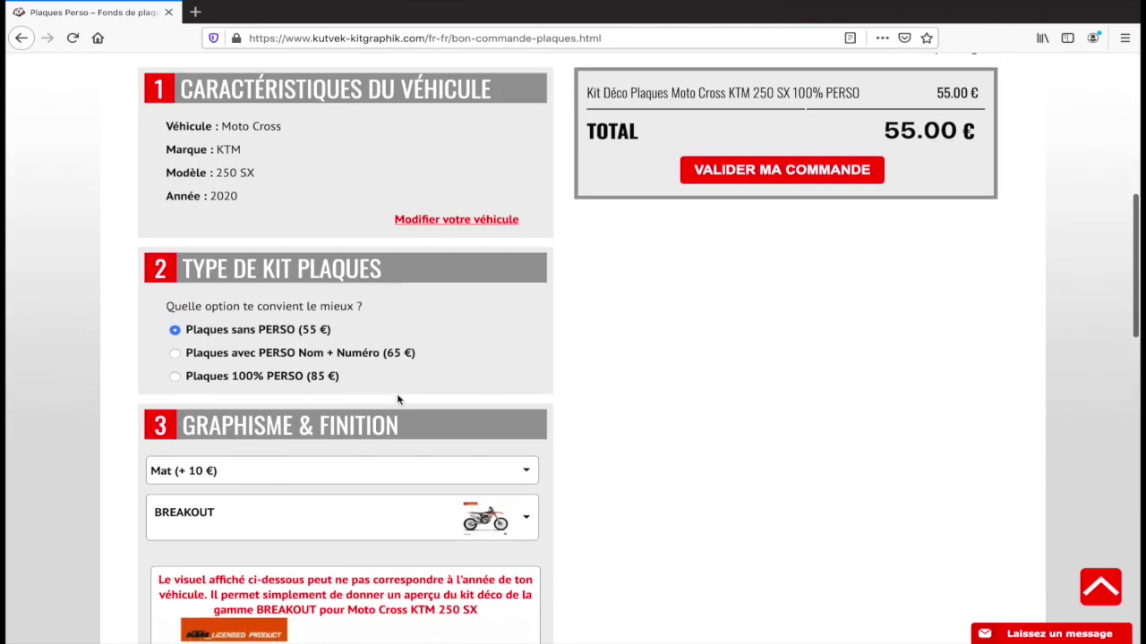
{"action": "left_click", "coordinate": [176, 355]}
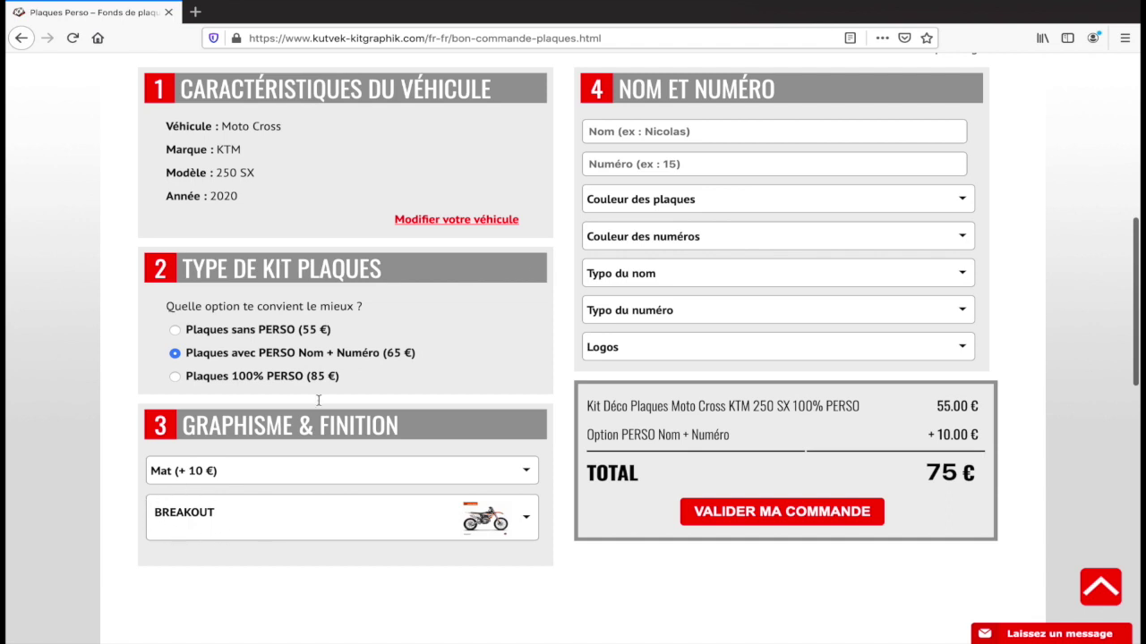
{"action": "left_click", "coordinate": [680, 134]}
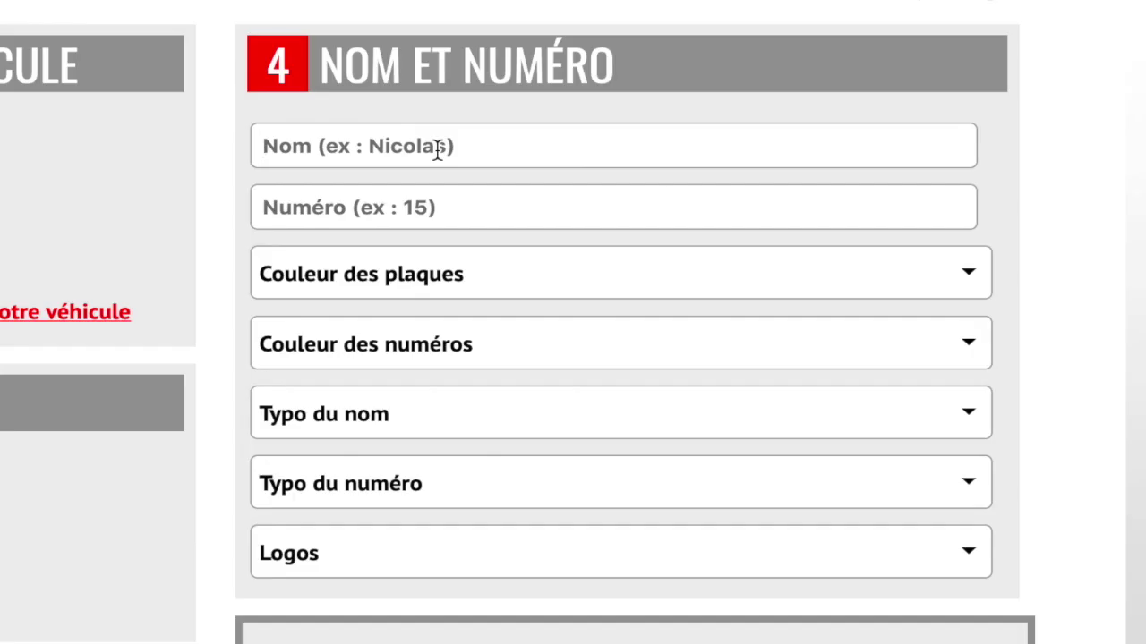
{"action": "type", "text": "Julien"}
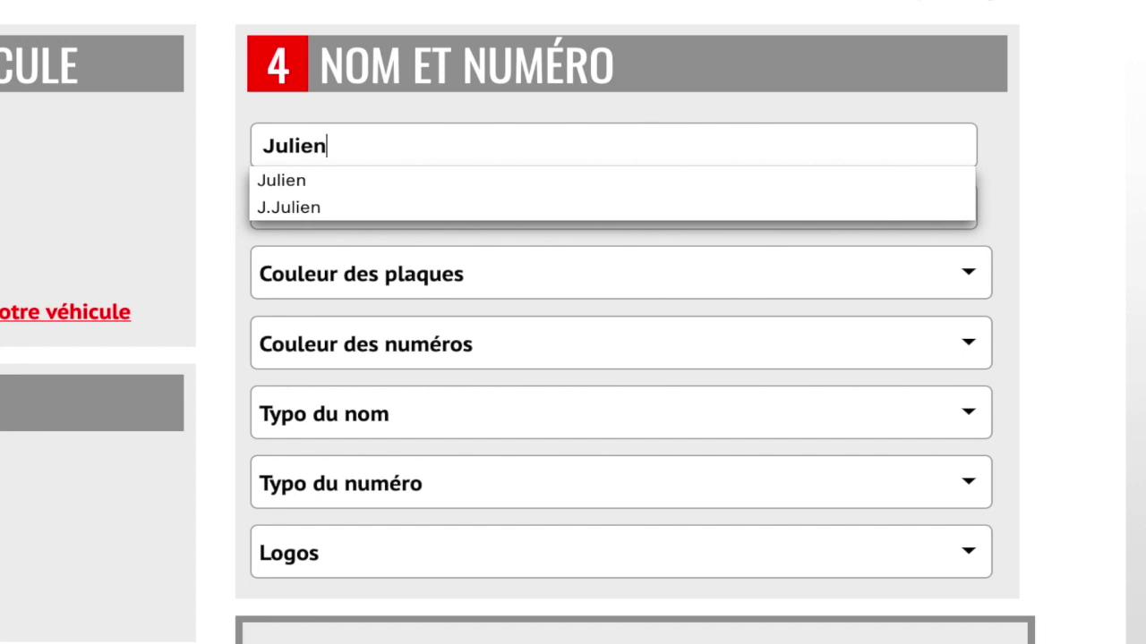
{"action": "left_click", "coordinate": [489, 226]}
{"action": "type", "text": "3"}
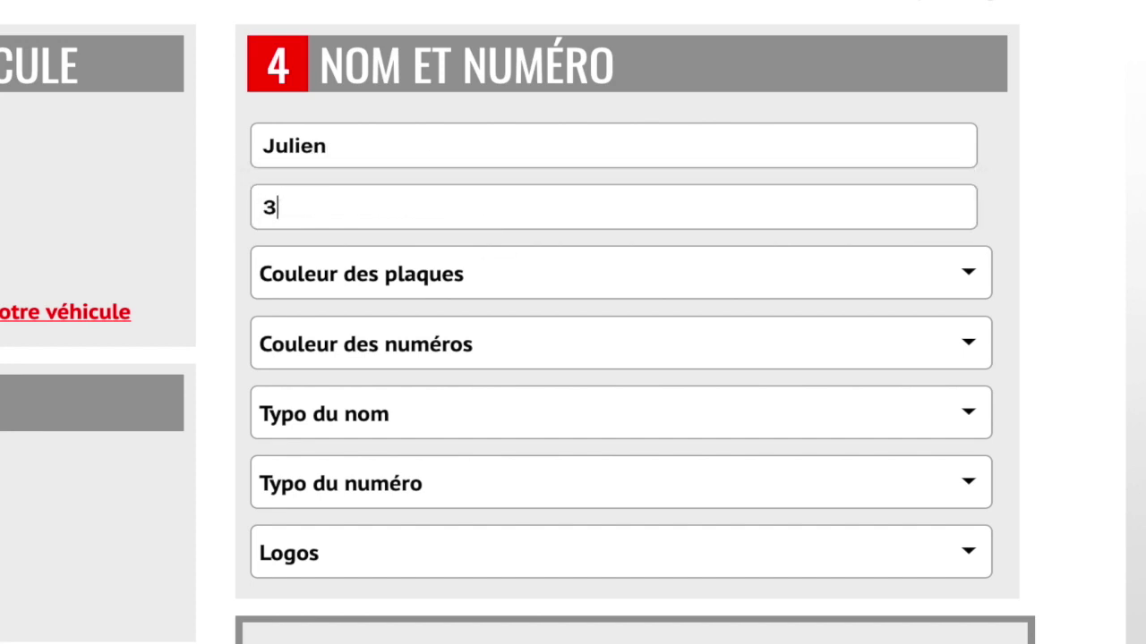
Set the plate colour to Blanc and the number colour to Noir
{"action": "left_click", "coordinate": [1012, 306]}
{"action": "left_click", "coordinate": [977, 278]}
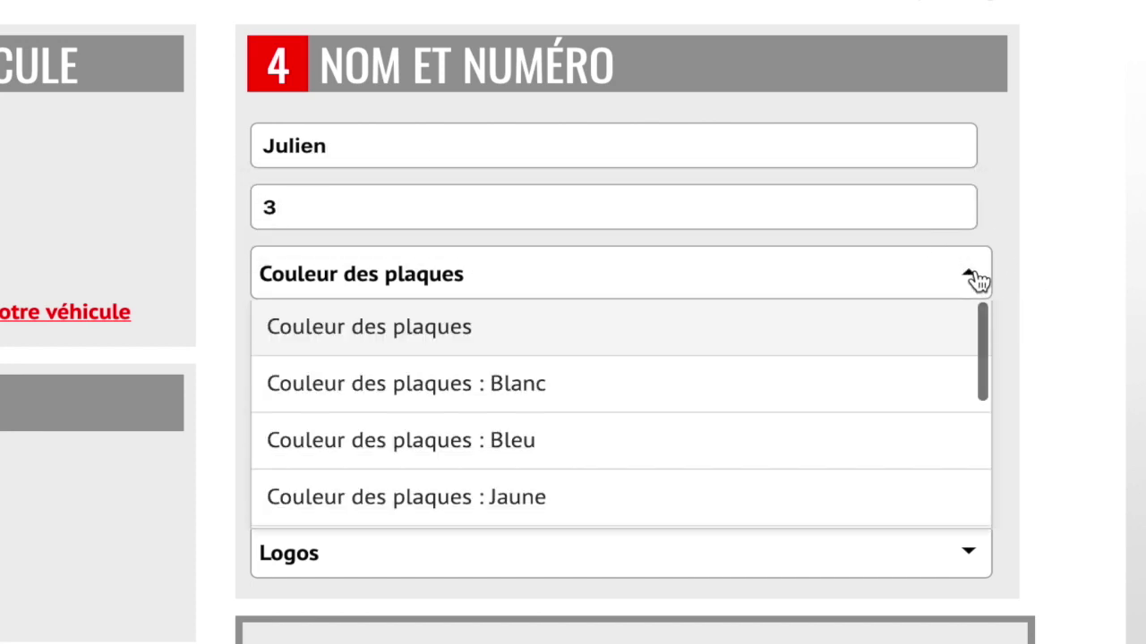
{"action": "left_click", "coordinate": [512, 388]}
{"action": "left_click", "coordinate": [828, 360]}
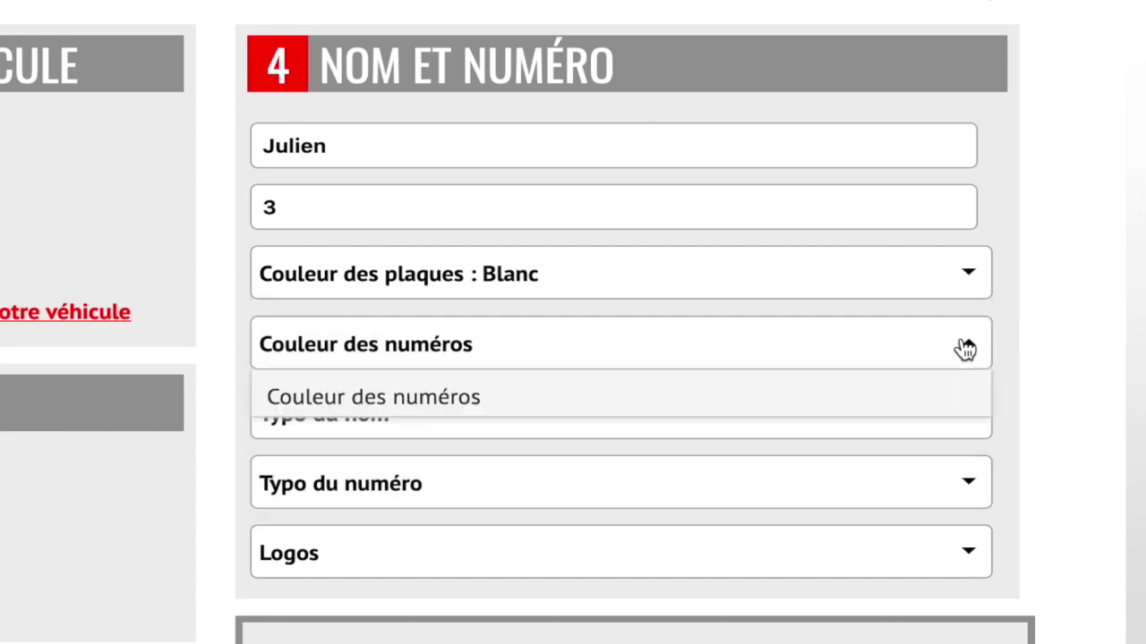
{"action": "left_click", "coordinate": [583, 528]}
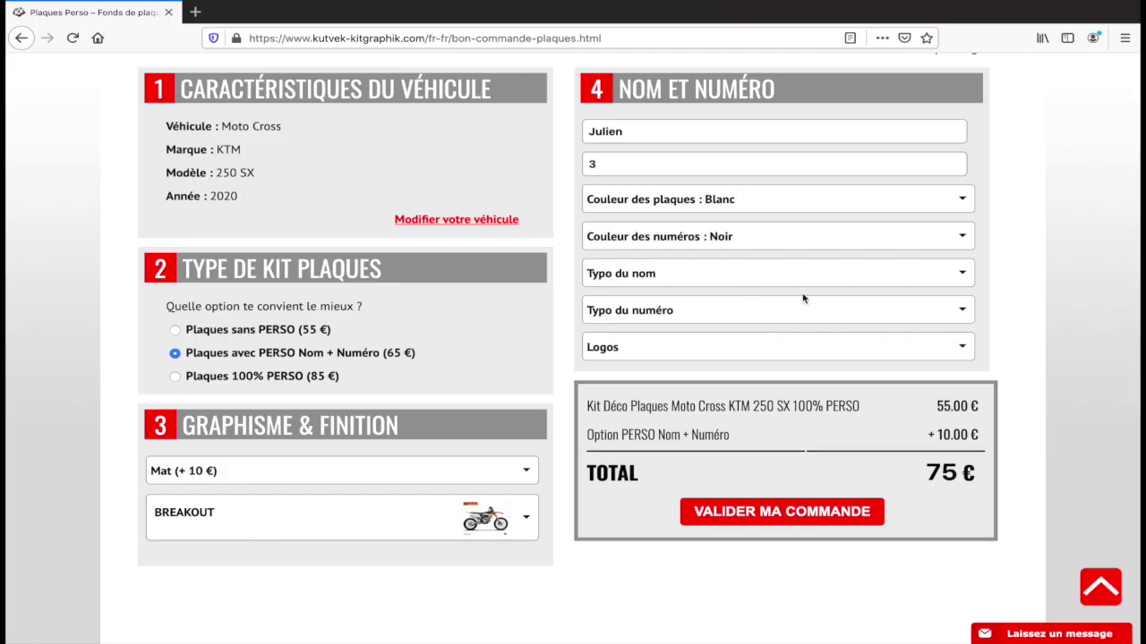
Look through the available plate colours without changing the selection
{"action": "left_click", "coordinate": [896, 206]}
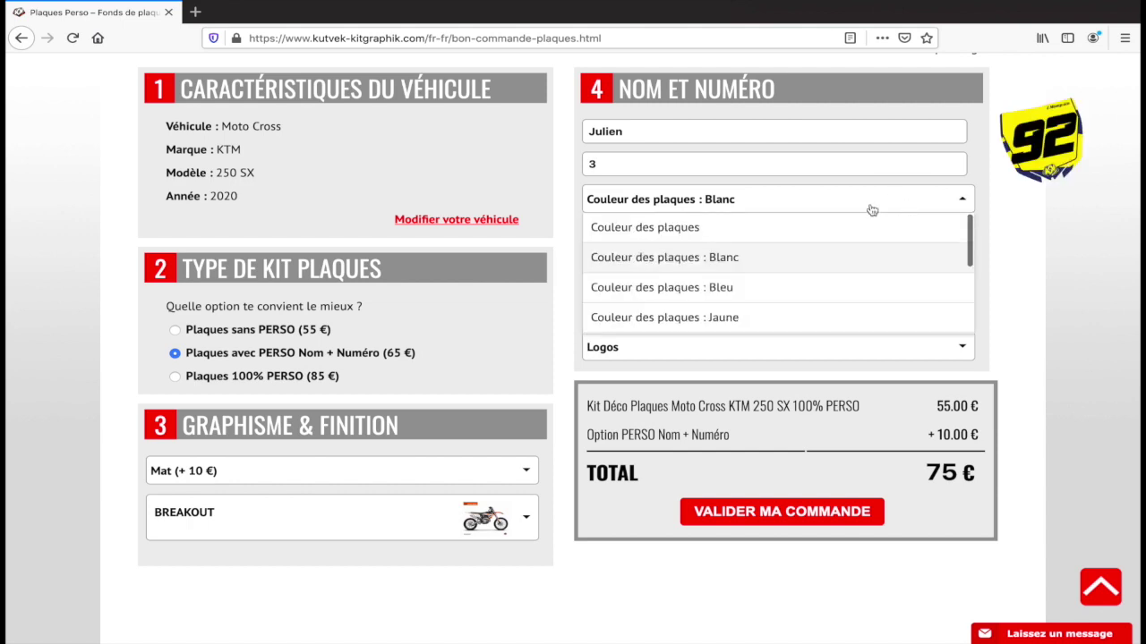
{"action": "scroll", "coordinate": [793, 248], "scroll_direction": "down", "scroll_amount": 2}
{"action": "scroll", "coordinate": [793, 248], "scroll_direction": "down", "scroll_amount": 2}
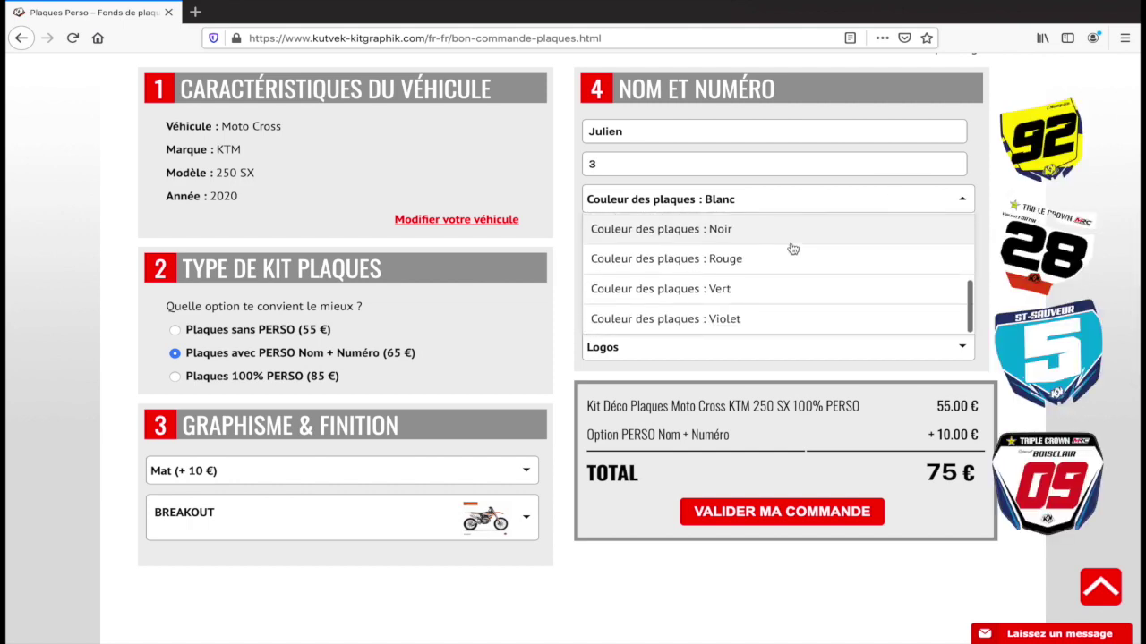
{"action": "scroll", "coordinate": [793, 248], "scroll_direction": "up", "scroll_amount": 3}
{"action": "left_click", "coordinate": [793, 248]}
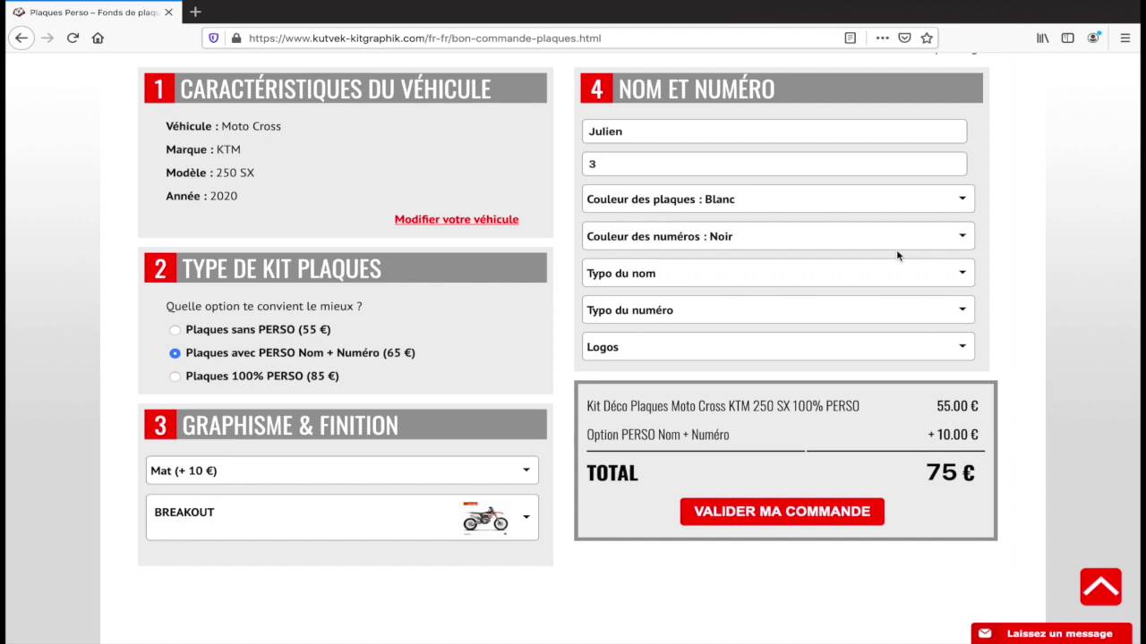
Choose a wide, bold italic font for the name and the font with the 0123 sample for the number
{"action": "left_click", "coordinate": [962, 273]}
{"action": "scroll", "coordinate": [856, 331], "scroll_direction": "down", "scroll_amount": 2}
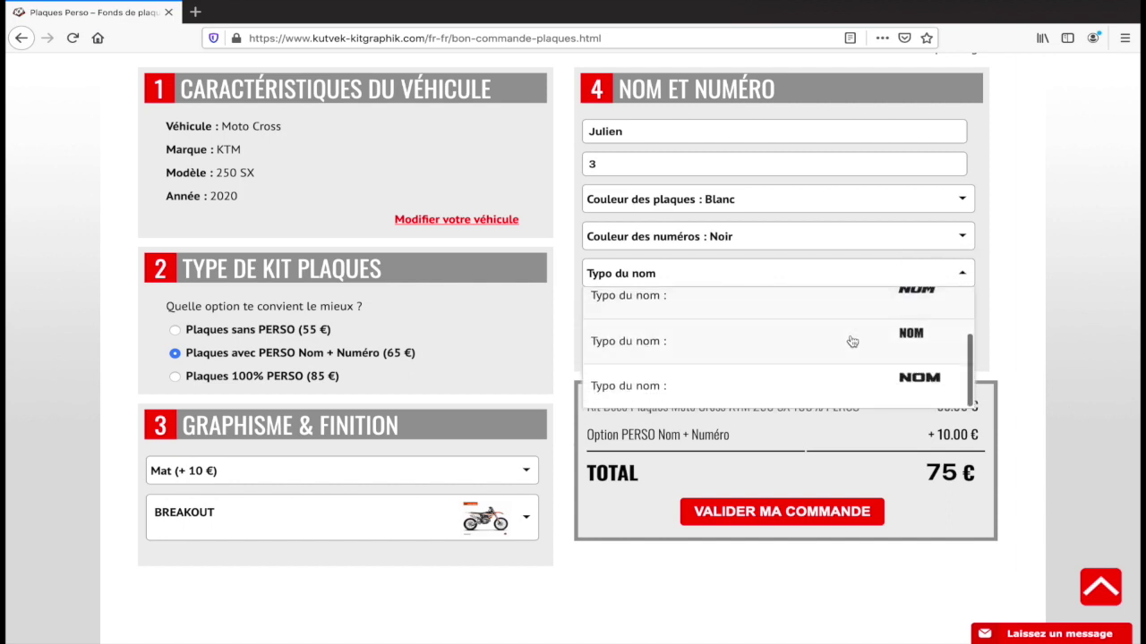
{"action": "left_click", "coordinate": [881, 328]}
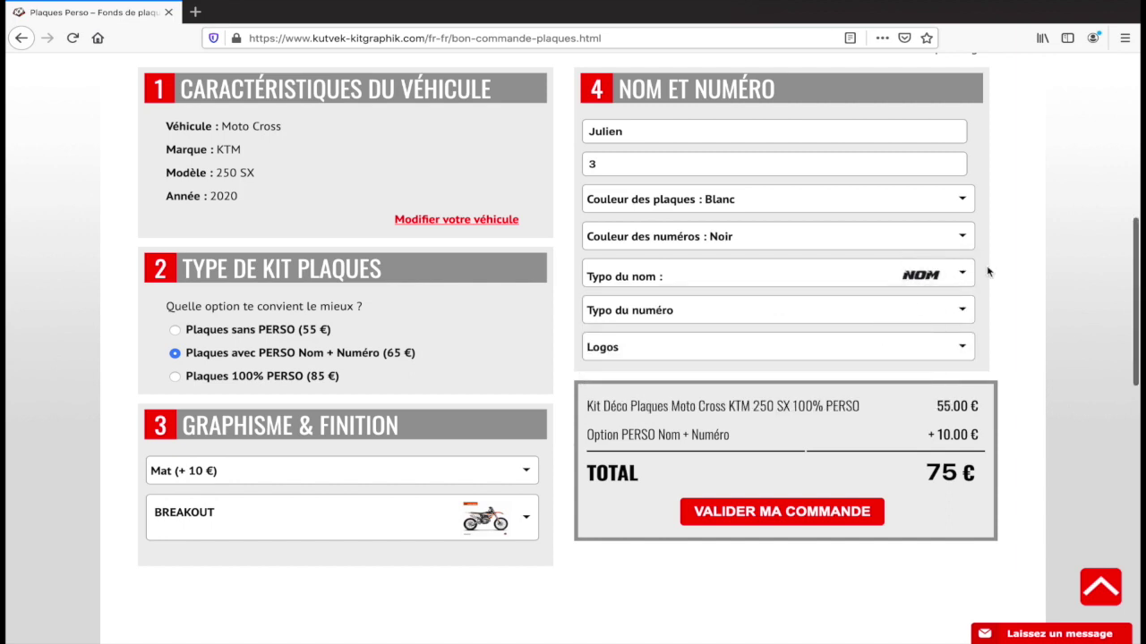
{"action": "scroll", "coordinate": [965, 271], "scroll_direction": "down", "scroll_amount": 1}
{"action": "left_click", "coordinate": [965, 273]}
{"action": "scroll", "coordinate": [859, 332], "scroll_direction": "down", "scroll_amount": 3}
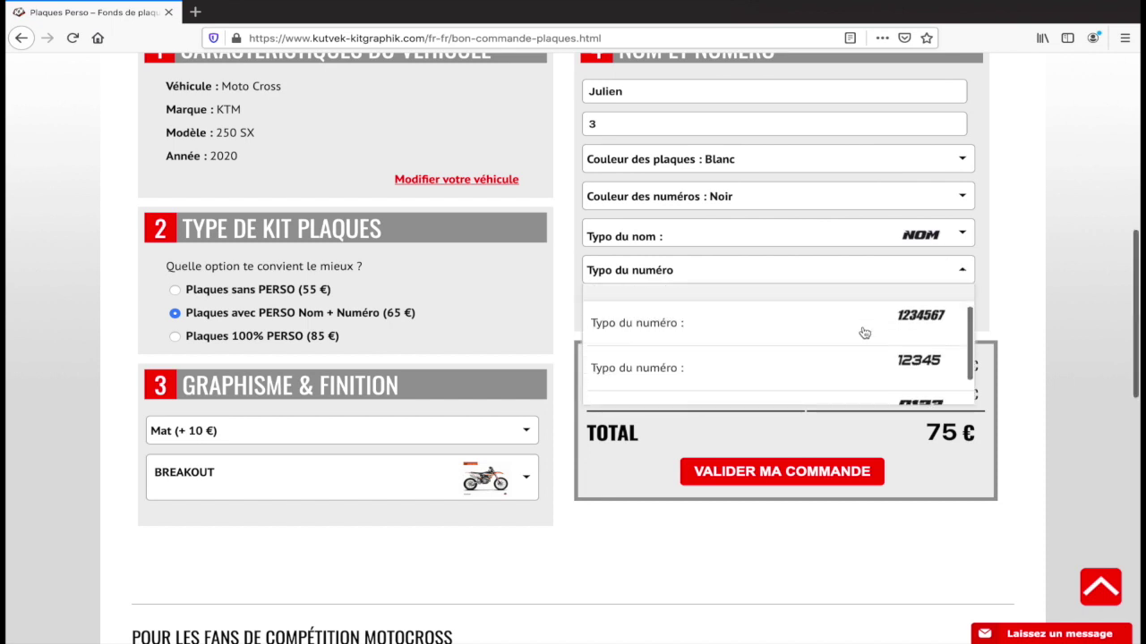
{"action": "left_click", "coordinate": [888, 374]}
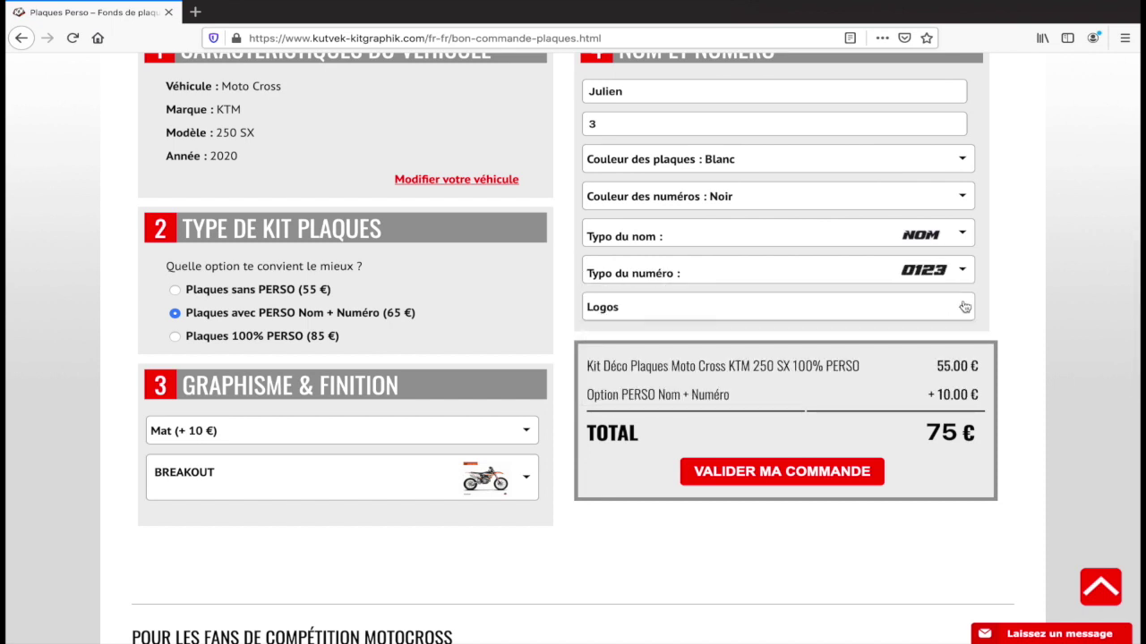
Browse the logos for the plates and select the blue FFM logo
{"action": "left_click", "coordinate": [794, 307]}
{"action": "scroll", "coordinate": [795, 334], "scroll_direction": "down", "scroll_amount": 5}
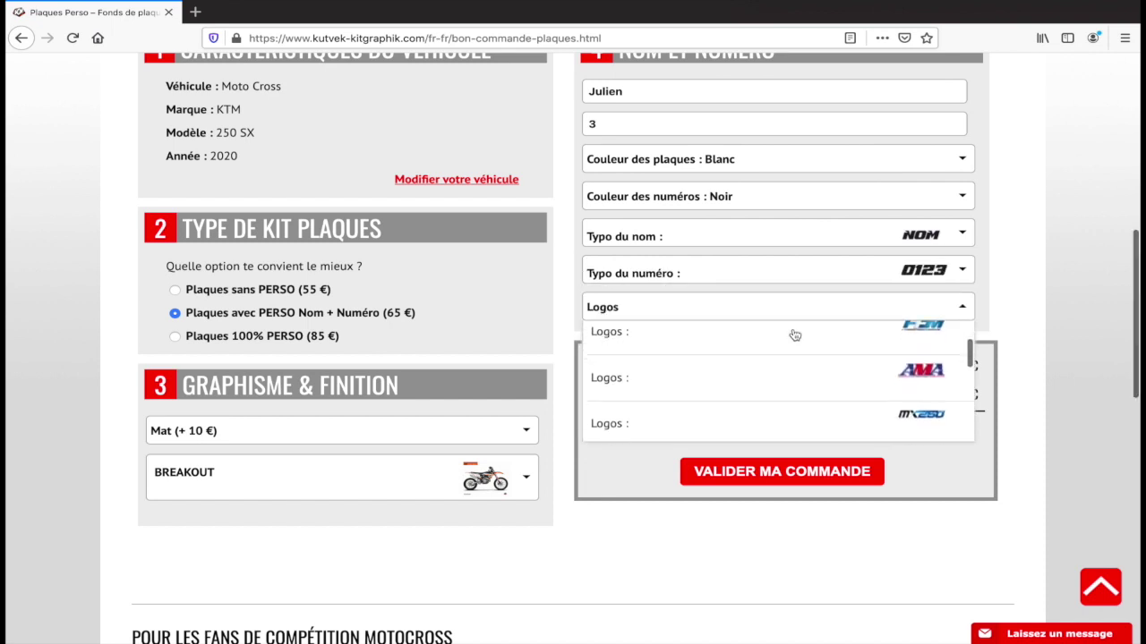
{"action": "scroll", "coordinate": [795, 334], "scroll_direction": "up", "scroll_amount": 5}
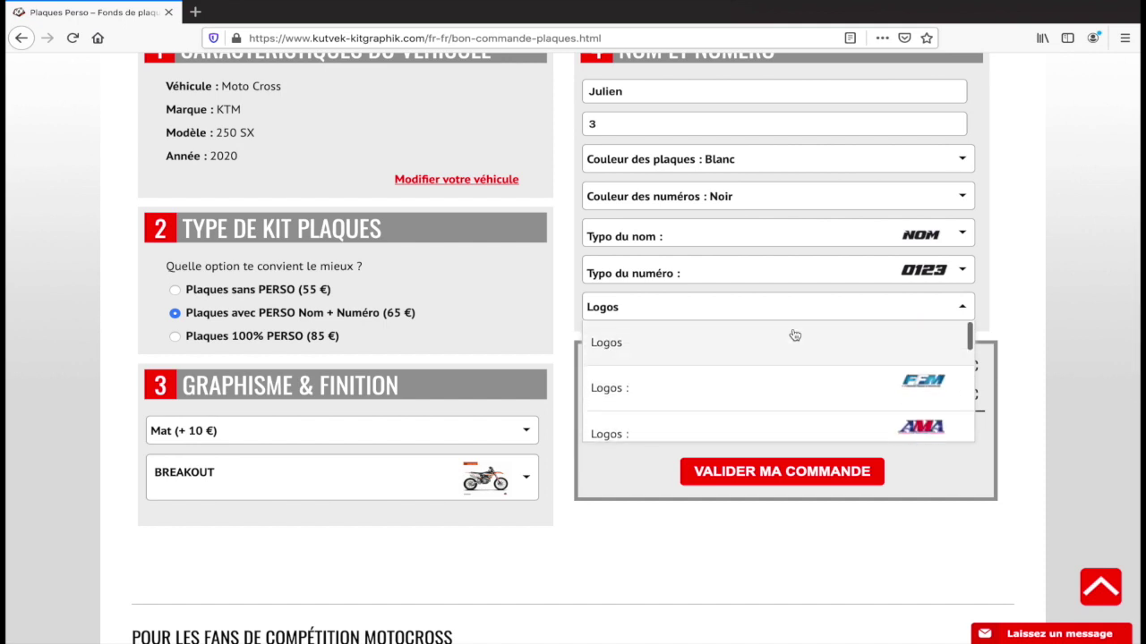
{"action": "left_click", "coordinate": [827, 398]}
Switch the plate kit type to Plaques 100% PERSO (85 €)
{"action": "left_click", "coordinate": [525, 483]}
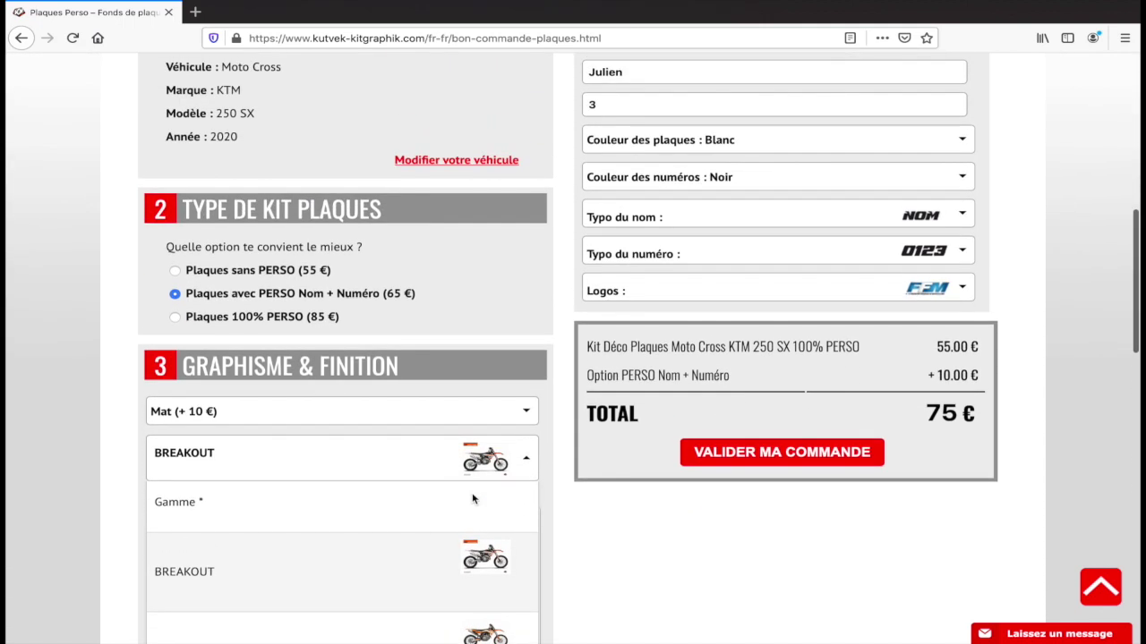
{"action": "left_click", "coordinate": [175, 318]}
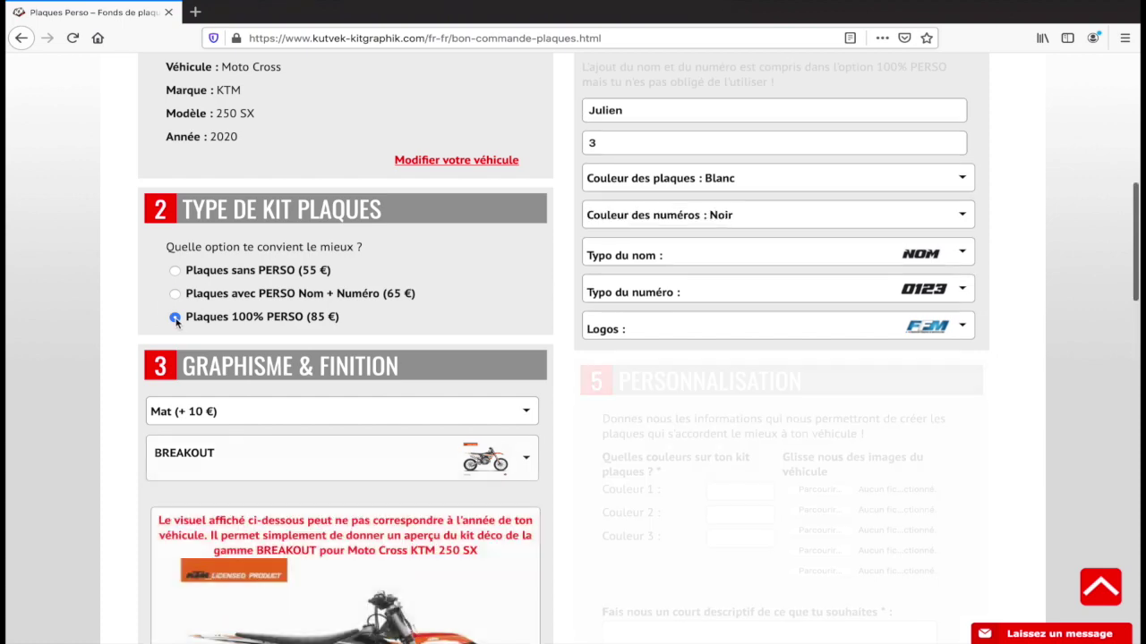
{"action": "scroll", "coordinate": [474, 335], "scroll_direction": "up", "scroll_amount": 1}
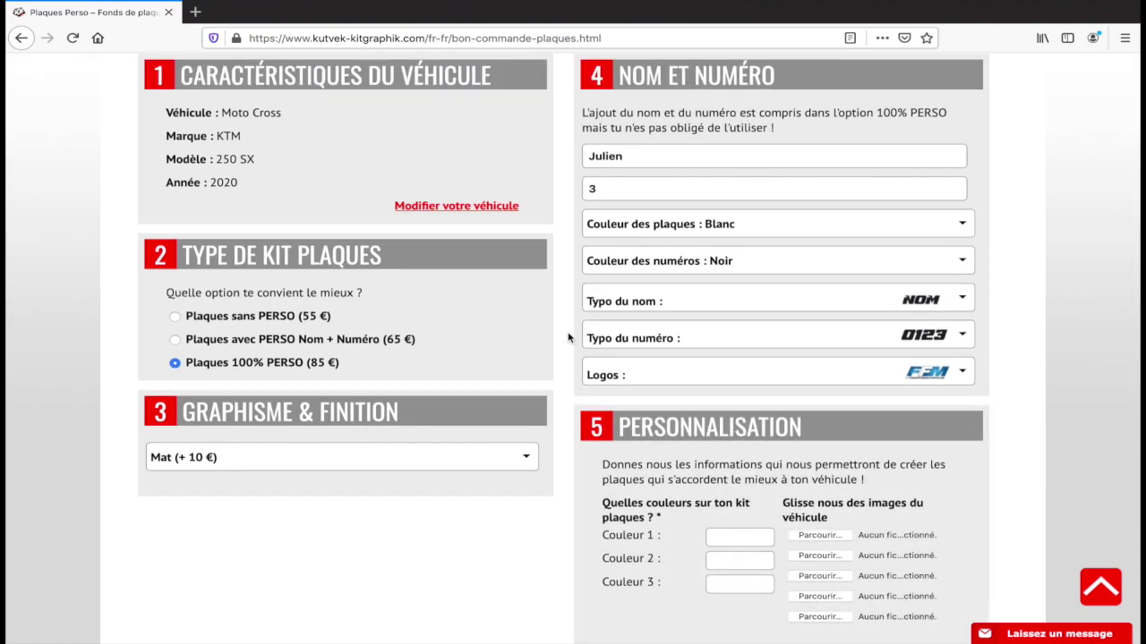
Enter Orange, Noir and blanc as colours 1, 2 and 3 of the plate kit
{"action": "scroll", "coordinate": [567, 338], "scroll_direction": "down", "scroll_amount": 1}
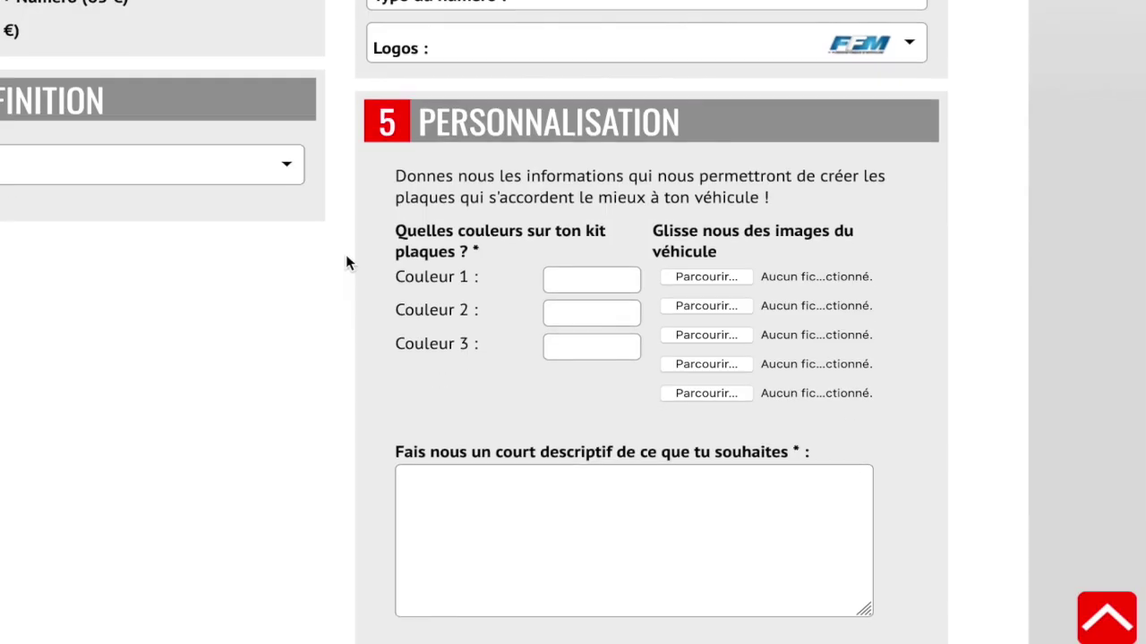
{"action": "scroll", "coordinate": [347, 262], "scroll_direction": "down", "scroll_amount": 1}
{"action": "left_click", "coordinate": [591, 197]}
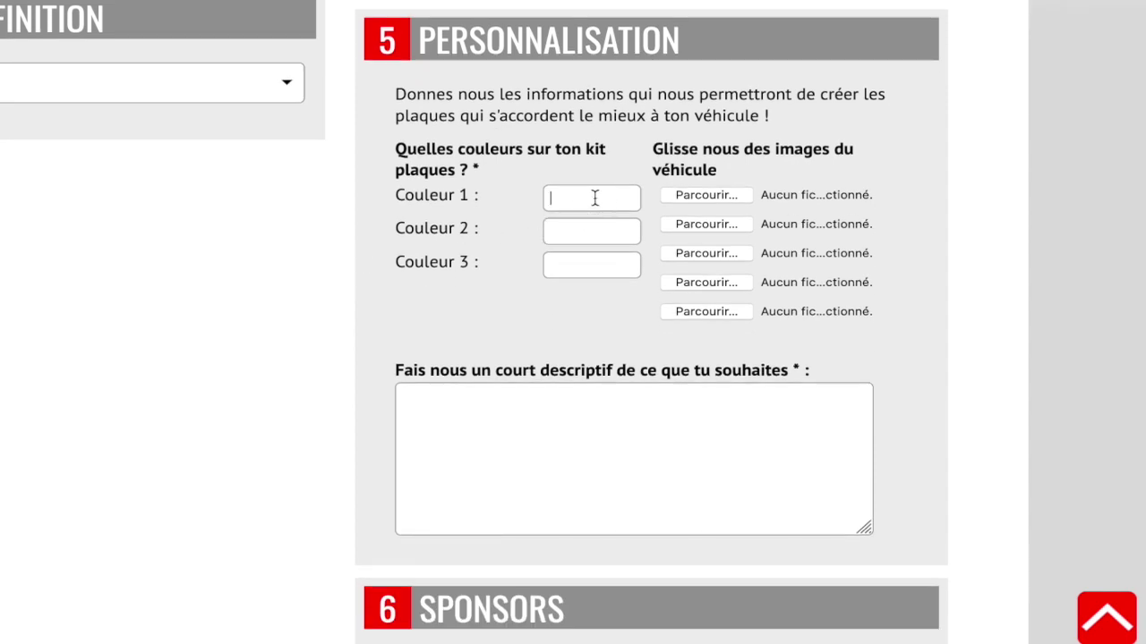
{"action": "type", "text": "OrangeNoir"}
{"action": "left_click", "coordinate": [486, 289]}
{"action": "type", "text": "blanc"}
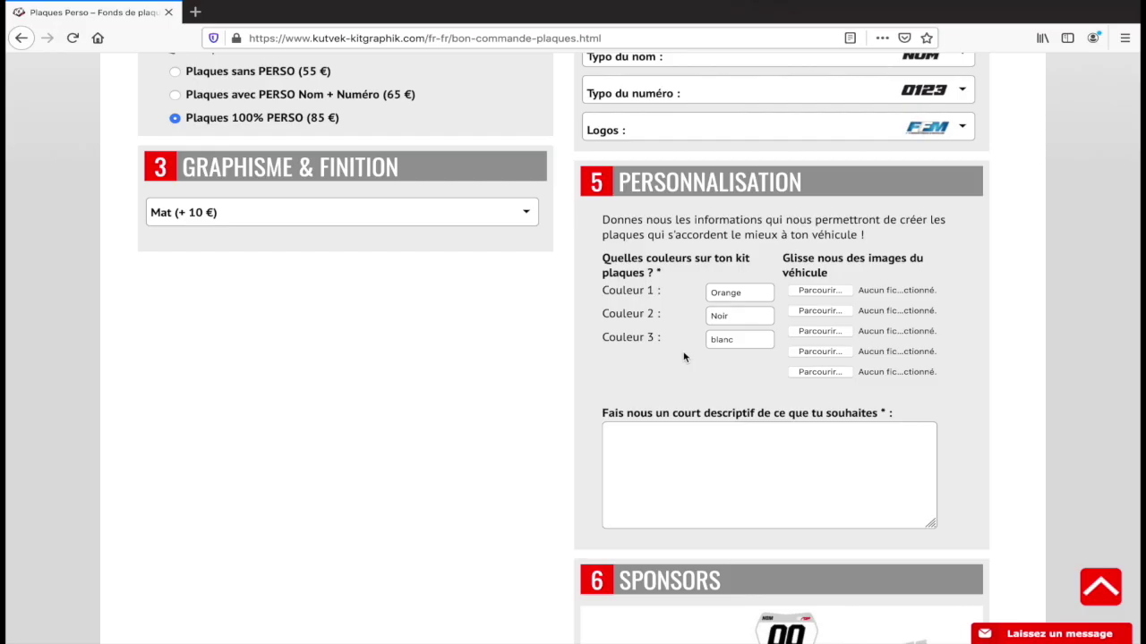
Attach the mini logo image as the first vehicle image and enter "plastique UFO" and "Courte description" as the description of what is wanted
{"action": "left_click", "coordinate": [842, 291]}
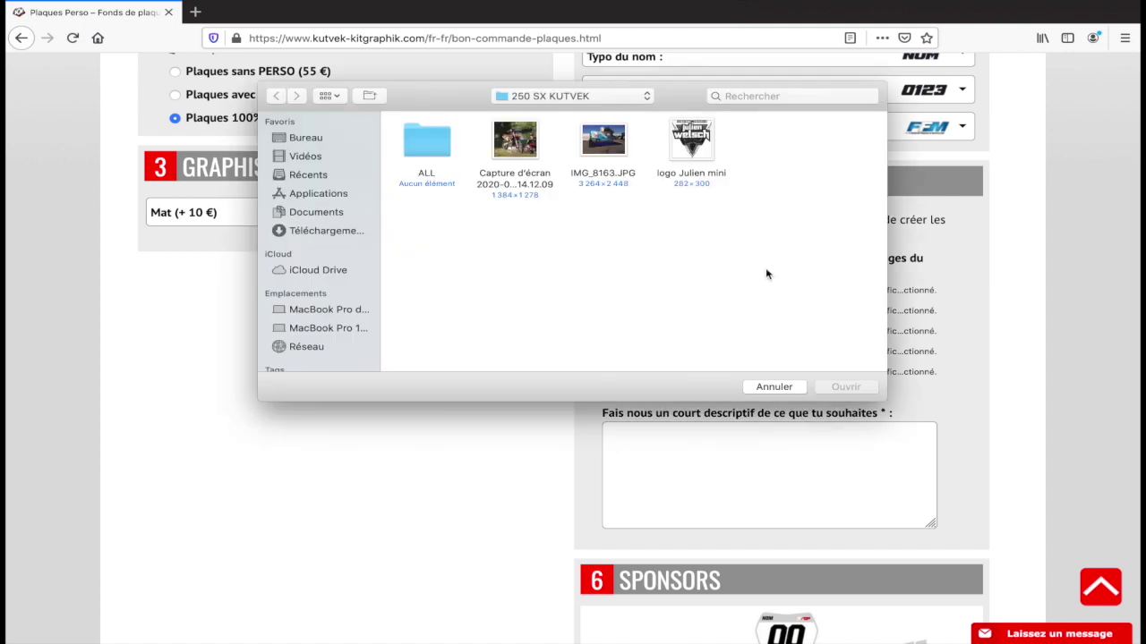
{"action": "double_click", "coordinate": [703, 140]}
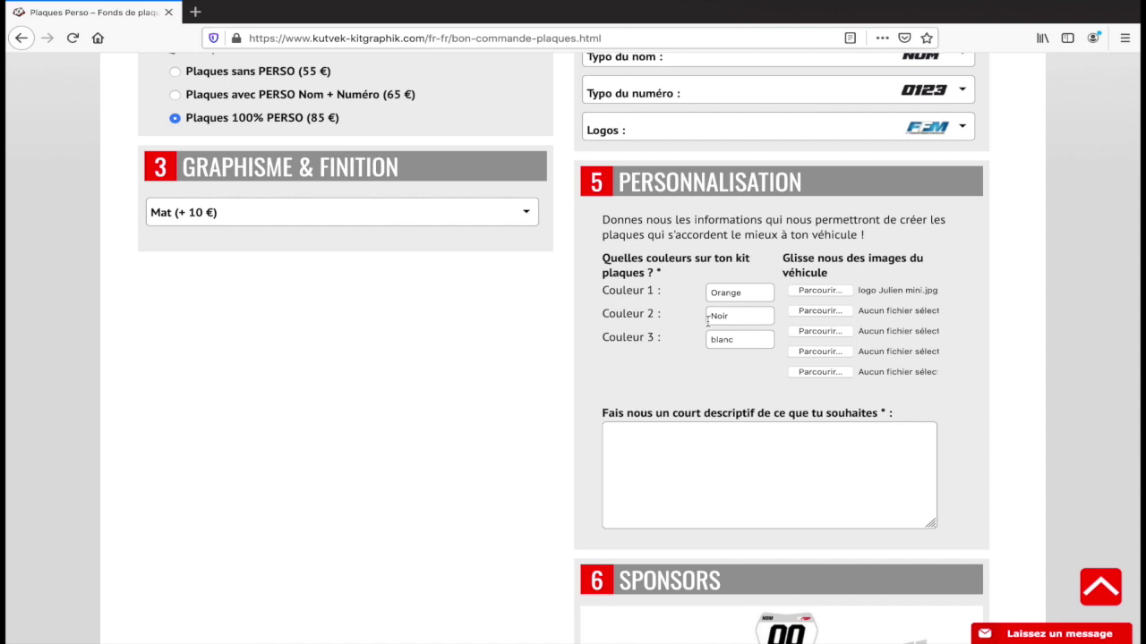
{"action": "scroll", "coordinate": [685, 280], "scroll_direction": "down", "scroll_amount": 4}
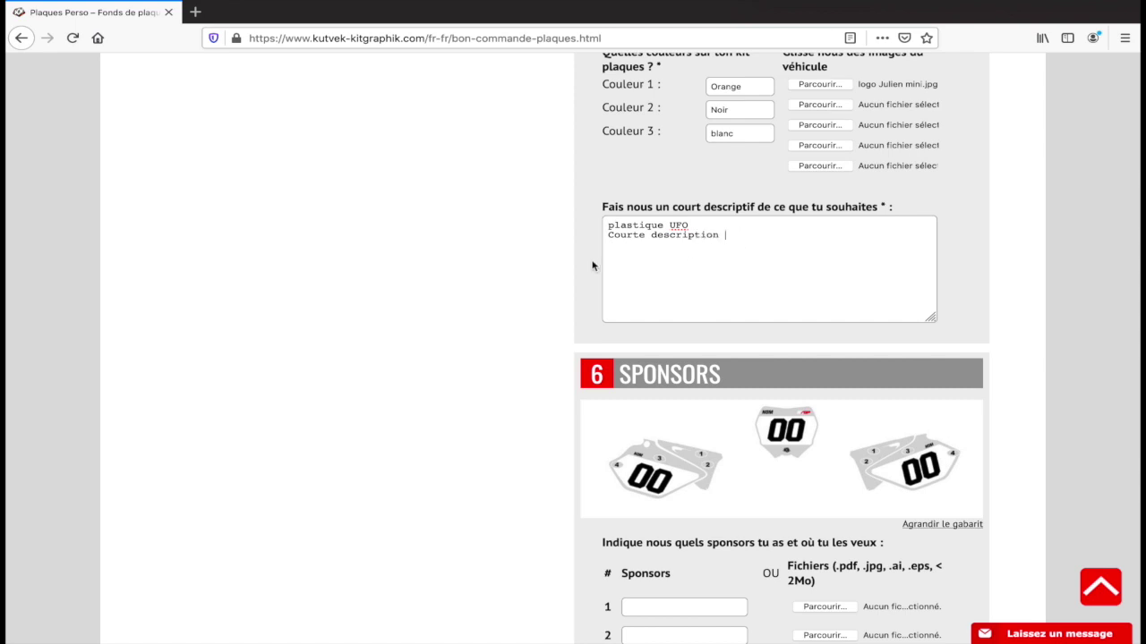
Enter Kutvek as sponsor 1 and KTM as sponsor 3
{"action": "scroll", "coordinate": [582, 255], "scroll_direction": "down", "scroll_amount": 4}
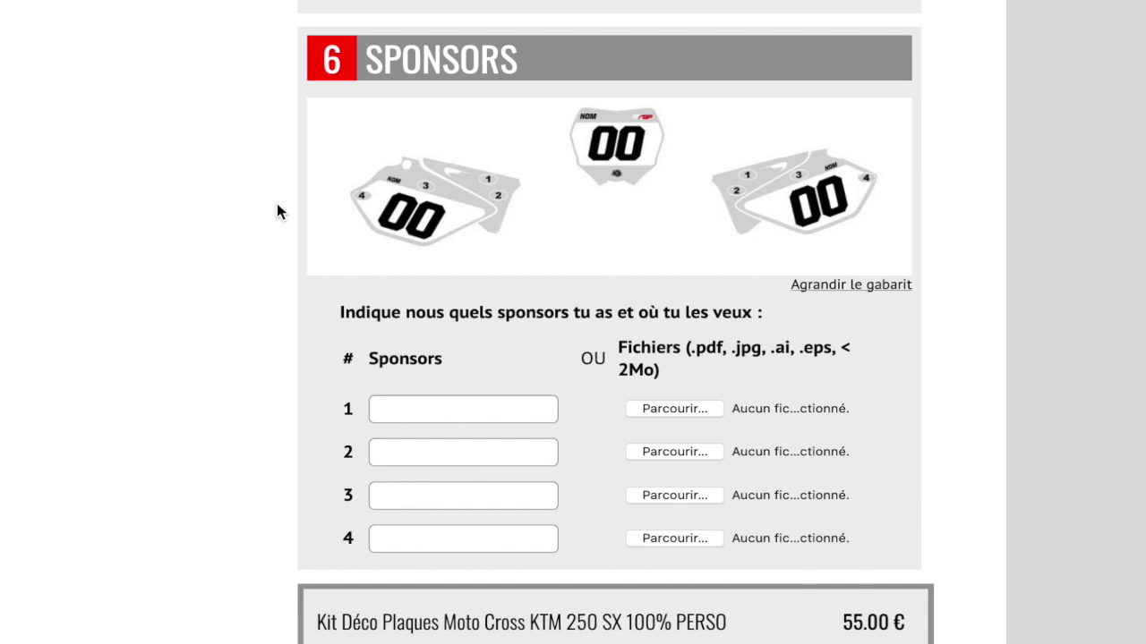
{"action": "left_click", "coordinate": [442, 412]}
{"action": "type", "text": "Kutvek"}
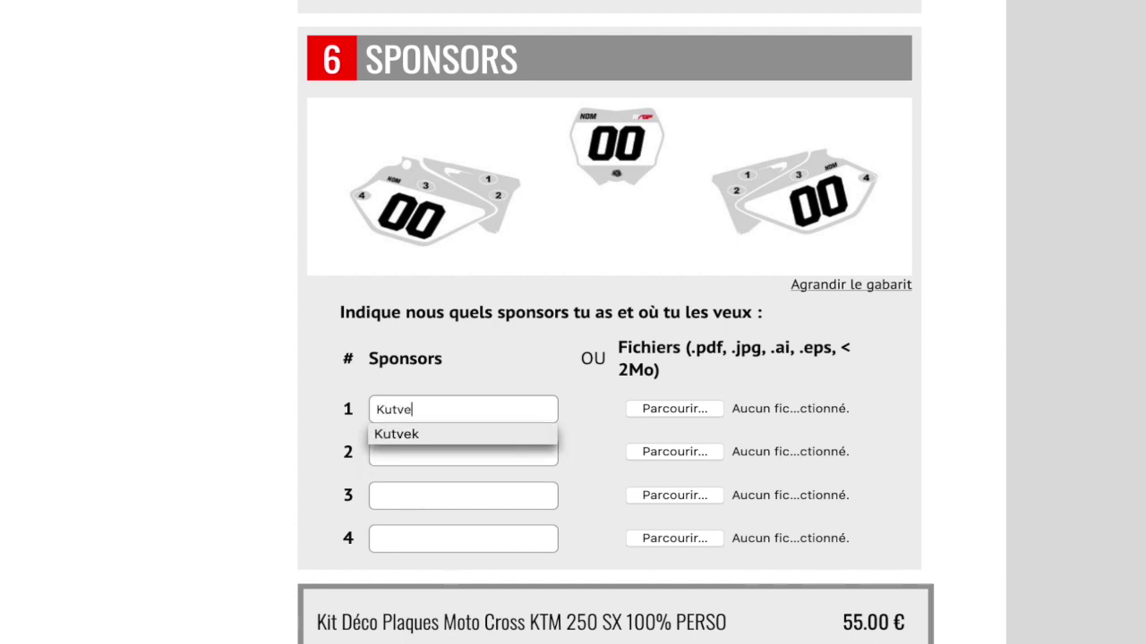
{"action": "left_click", "coordinate": [374, 437]}
{"action": "left_click", "coordinate": [416, 503]}
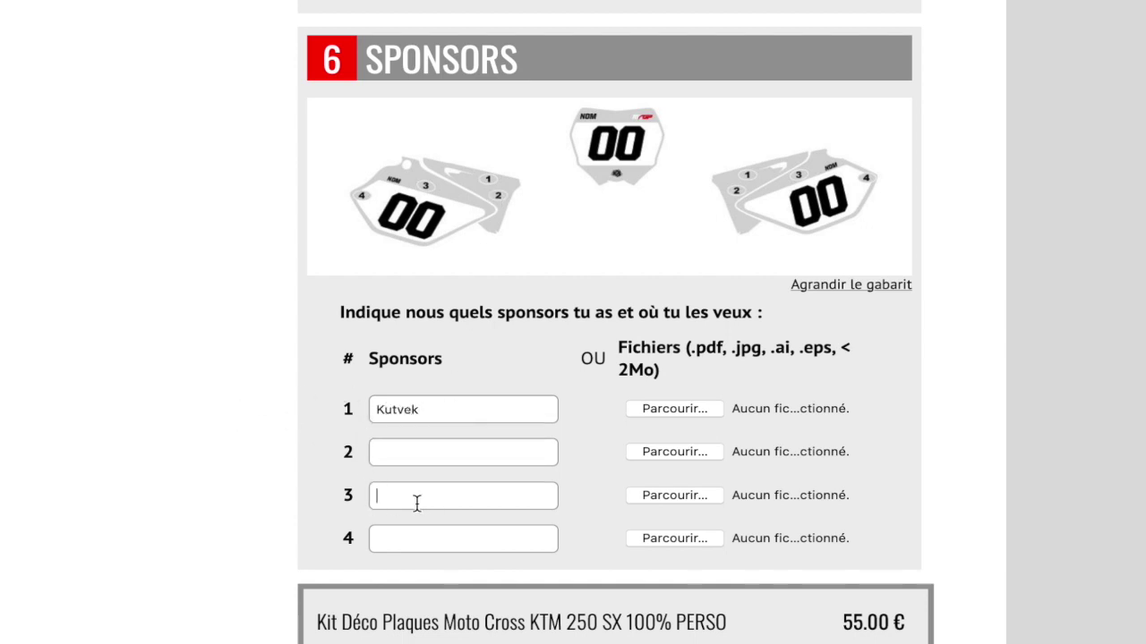
{"action": "type", "text": "KTM"}
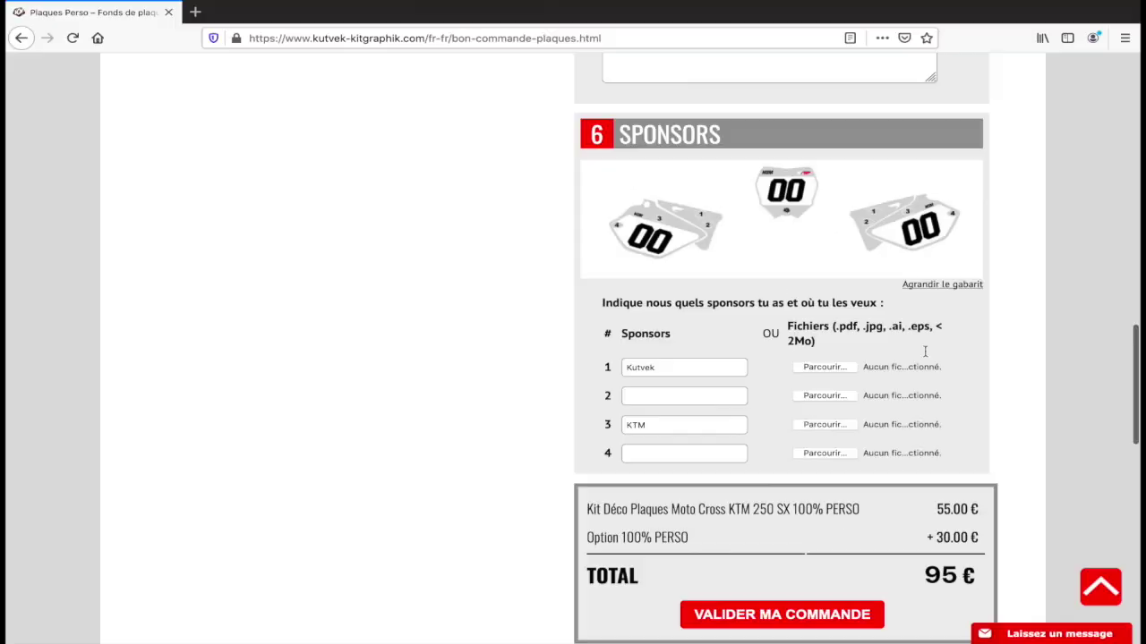
Validate the plate order and expand the kit's full details in the cart
{"action": "scroll", "coordinate": [828, 393], "scroll_direction": "down", "scroll_amount": 3}
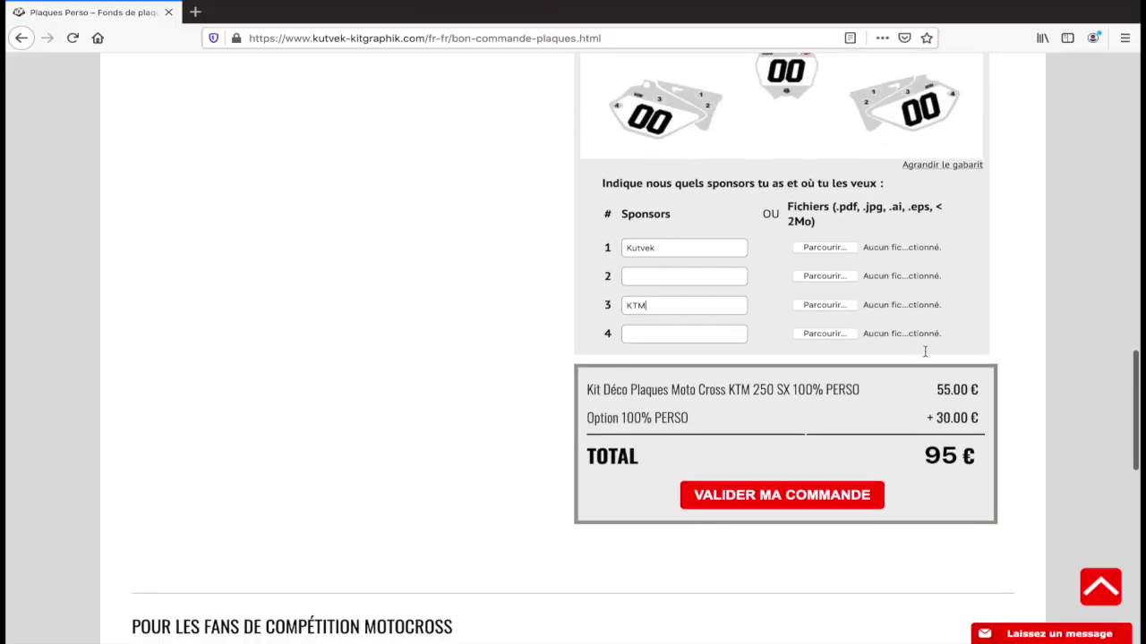
{"action": "left_click", "coordinate": [847, 492]}
{"action": "scroll", "coordinate": [296, 380], "scroll_direction": "down", "scroll_amount": 2}
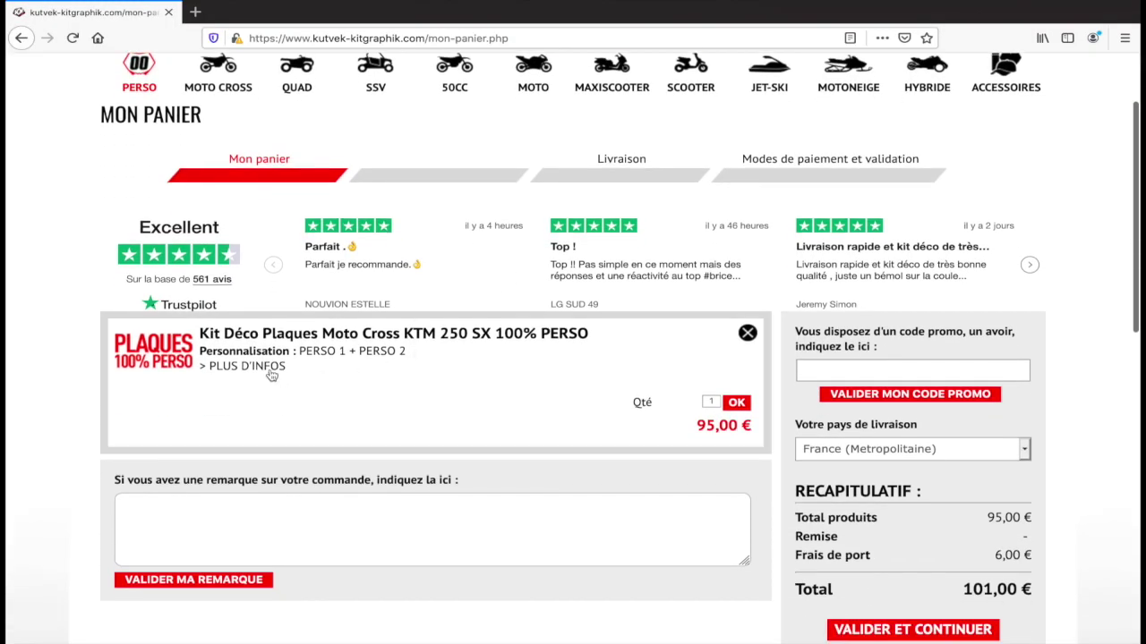
{"action": "left_click", "coordinate": [269, 366]}
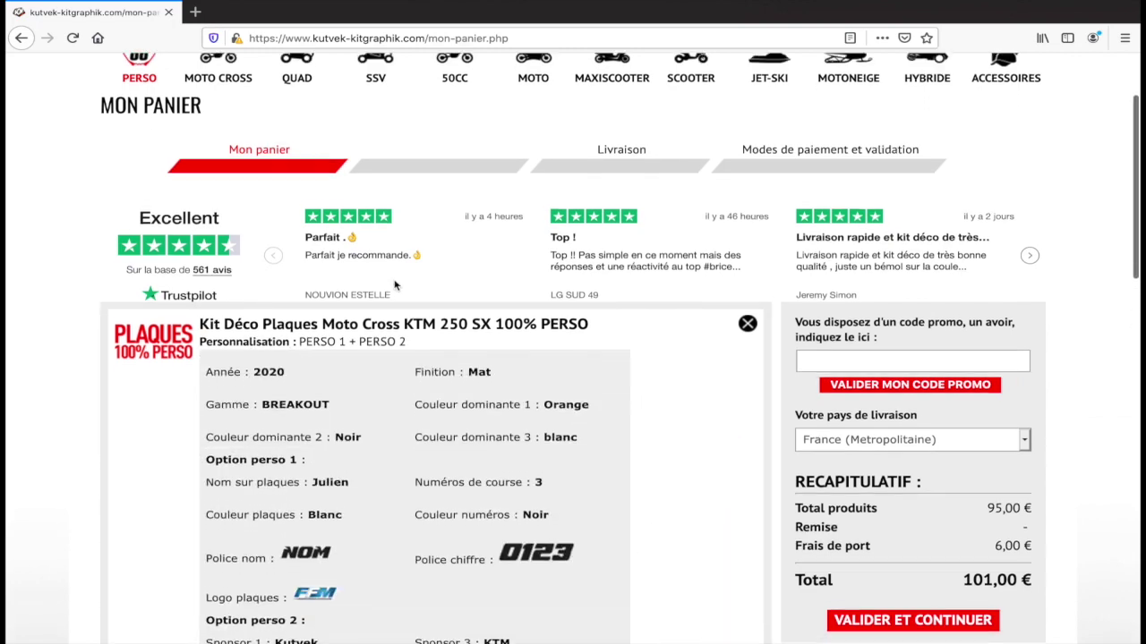
{"action": "scroll", "coordinate": [398, 286], "scroll_direction": "down", "scroll_amount": 3}
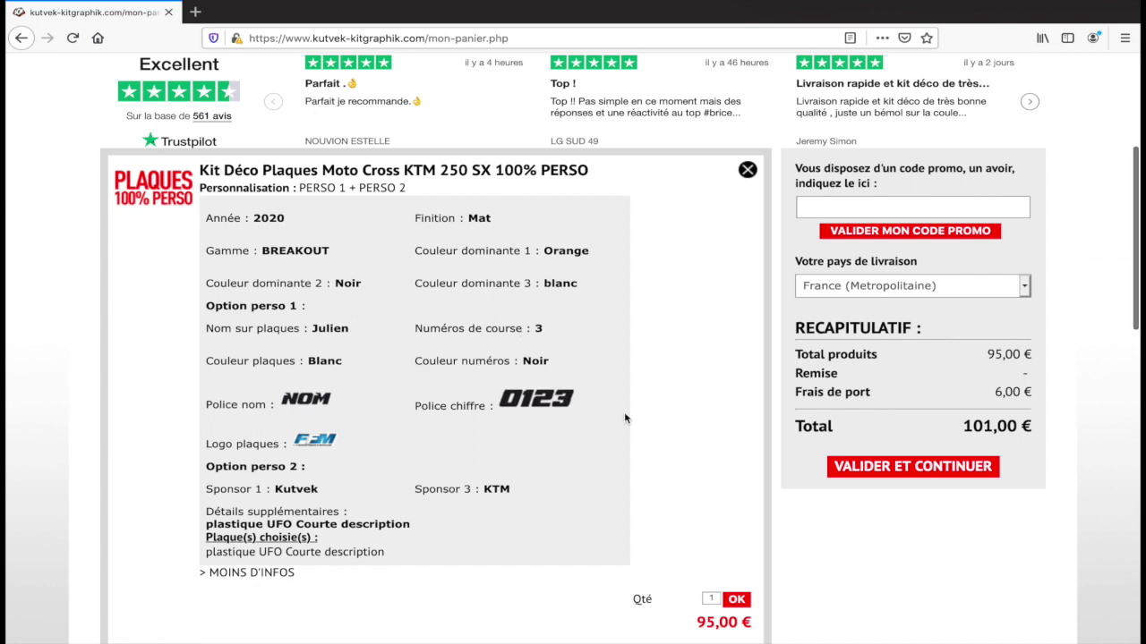
Enter "Remarque" as the order remark and validate it
{"action": "scroll", "coordinate": [625, 416], "scroll_direction": "down", "scroll_amount": 5}
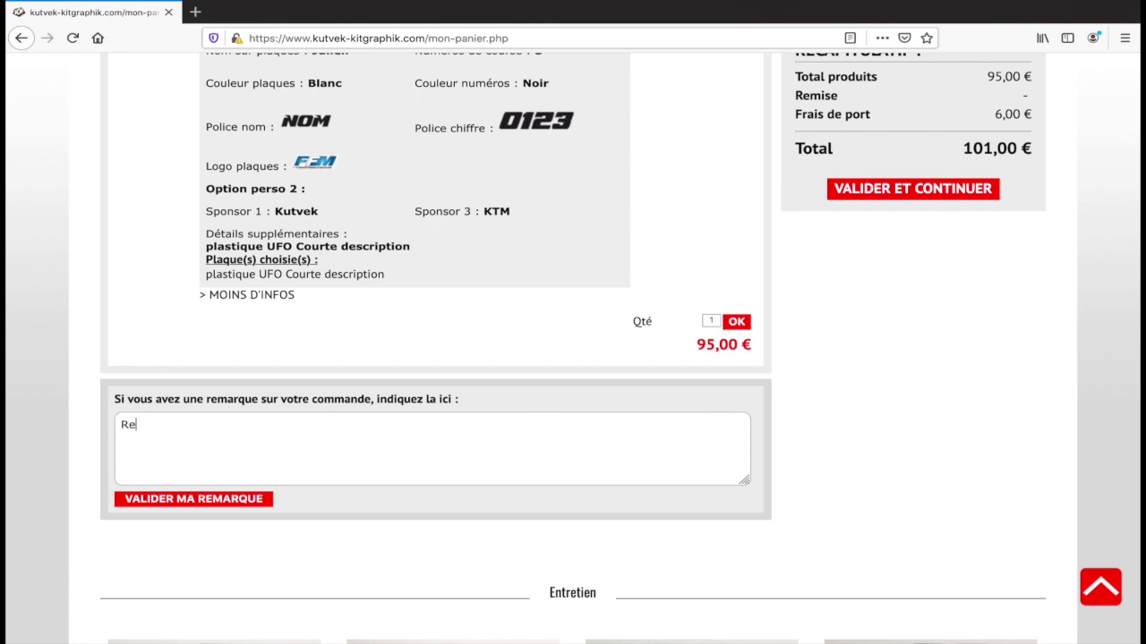
{"action": "type", "text": "marque"}
{"action": "left_click", "coordinate": [222, 504]}
{"action": "scroll", "coordinate": [965, 266], "scroll_direction": "down", "scroll_amount": 5}
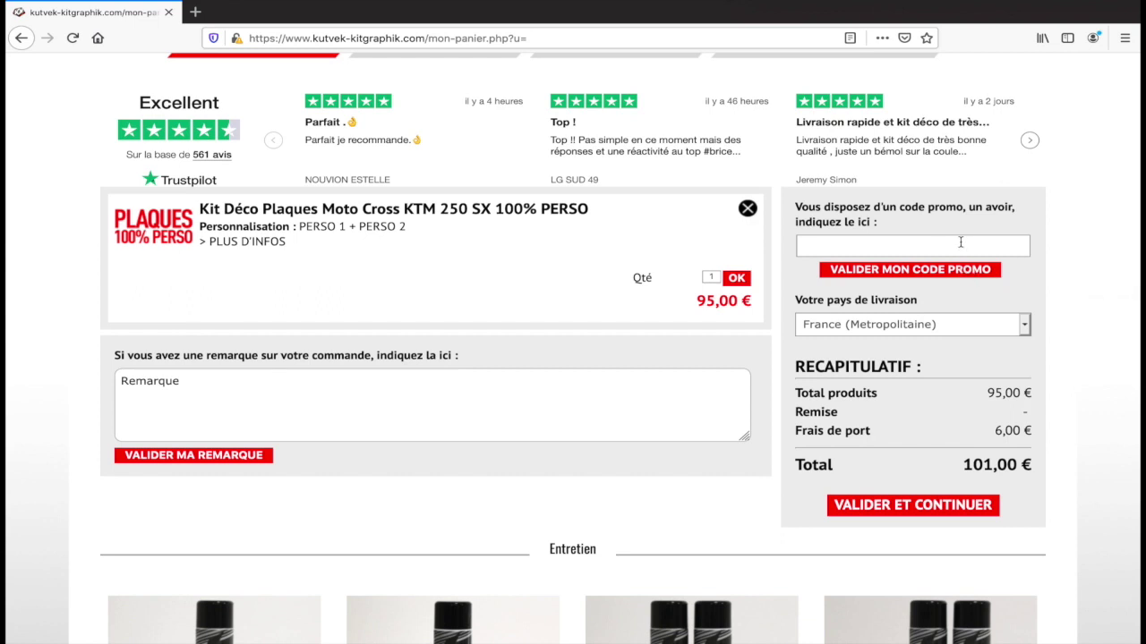
Choose France (Metropolitaine) as the delivery country and validate the cart to continue to delivery
{"action": "left_click", "coordinate": [1020, 328]}
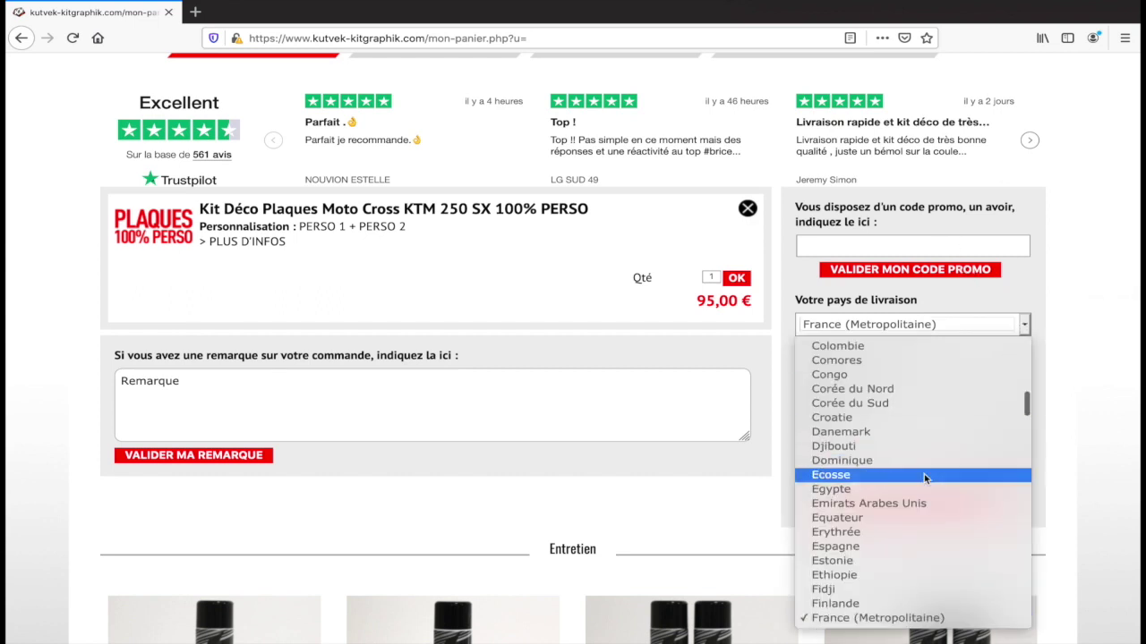
{"action": "left_click", "coordinate": [911, 619]}
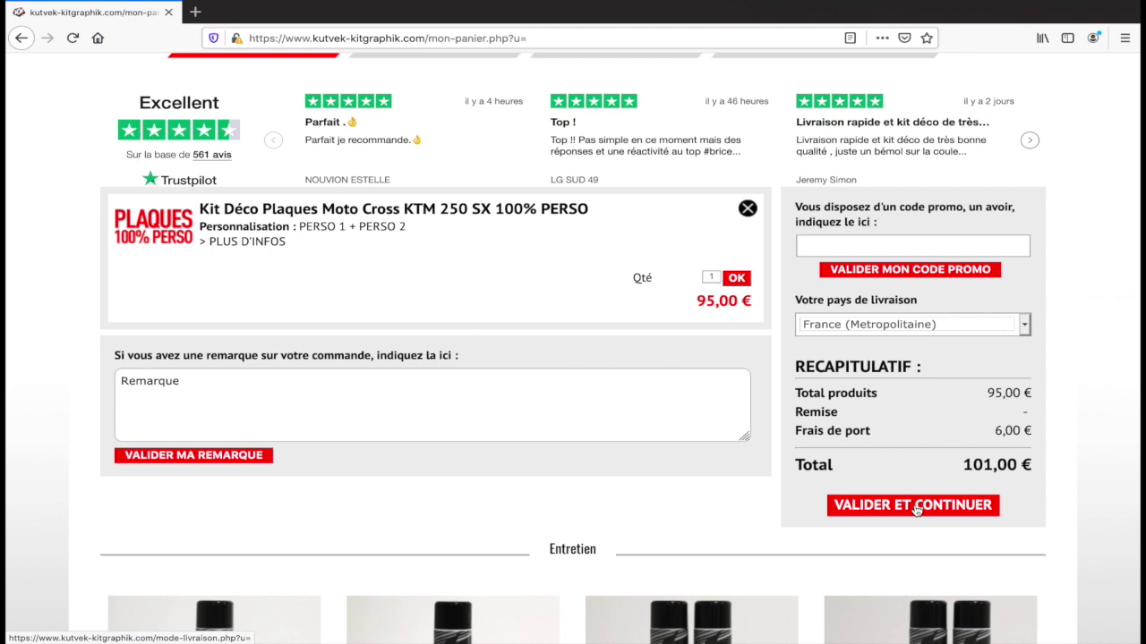
{"action": "left_click", "coordinate": [913, 506]}
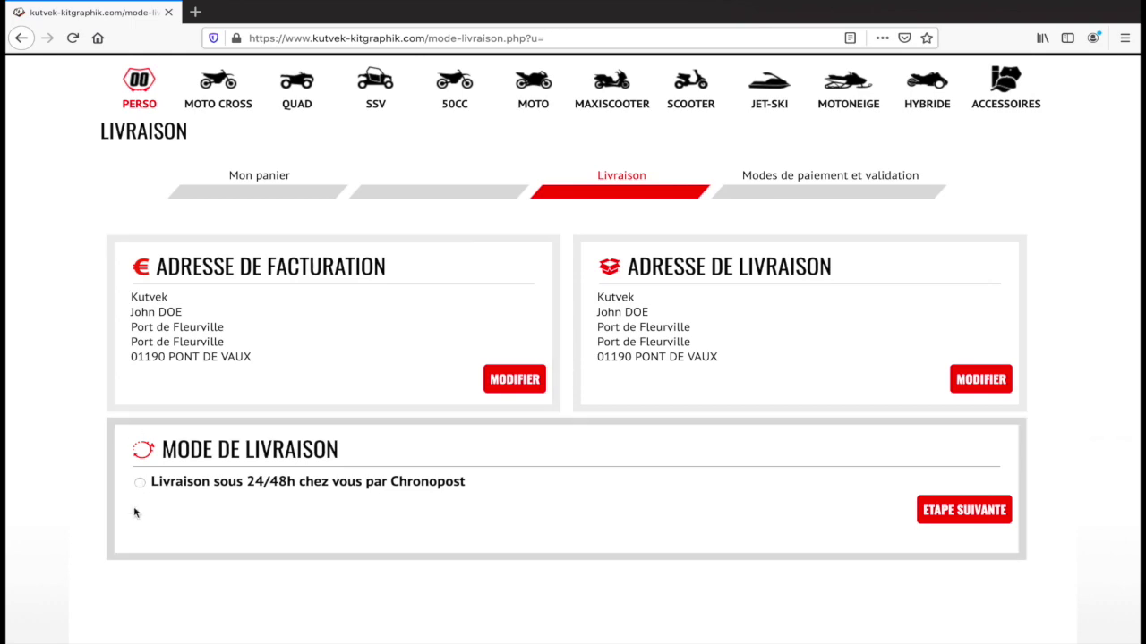
Select 24/48h home delivery by Chronopost and continue to the available payment methods
{"action": "left_click", "coordinate": [142, 483]}
{"action": "left_click", "coordinate": [976, 510]}
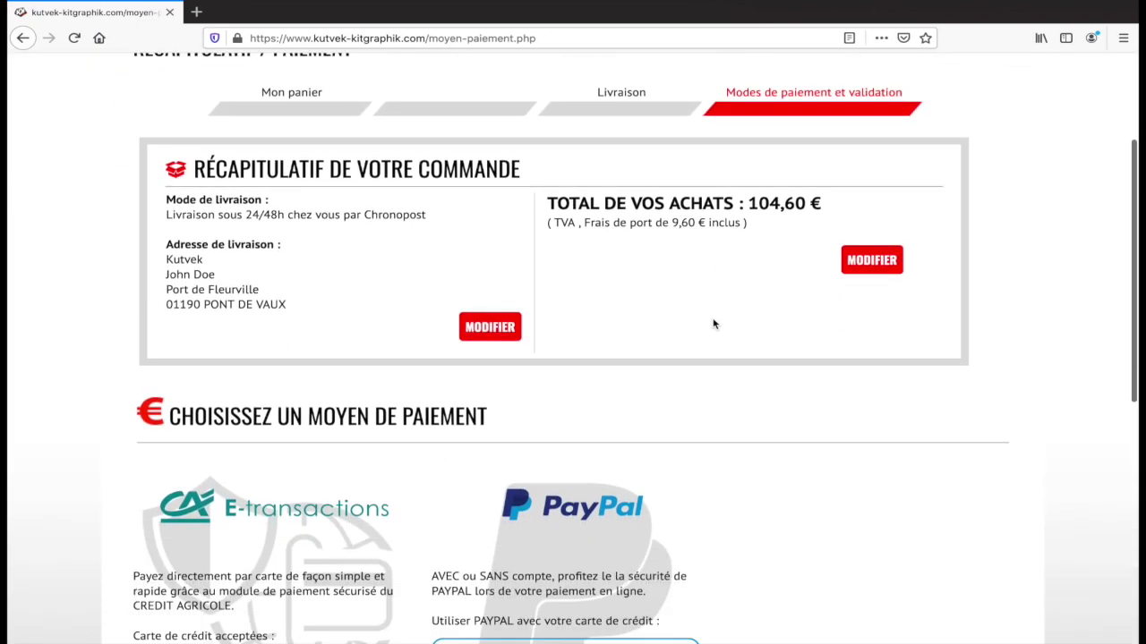
{"action": "scroll", "coordinate": [713, 325], "scroll_direction": "down", "scroll_amount": 3}
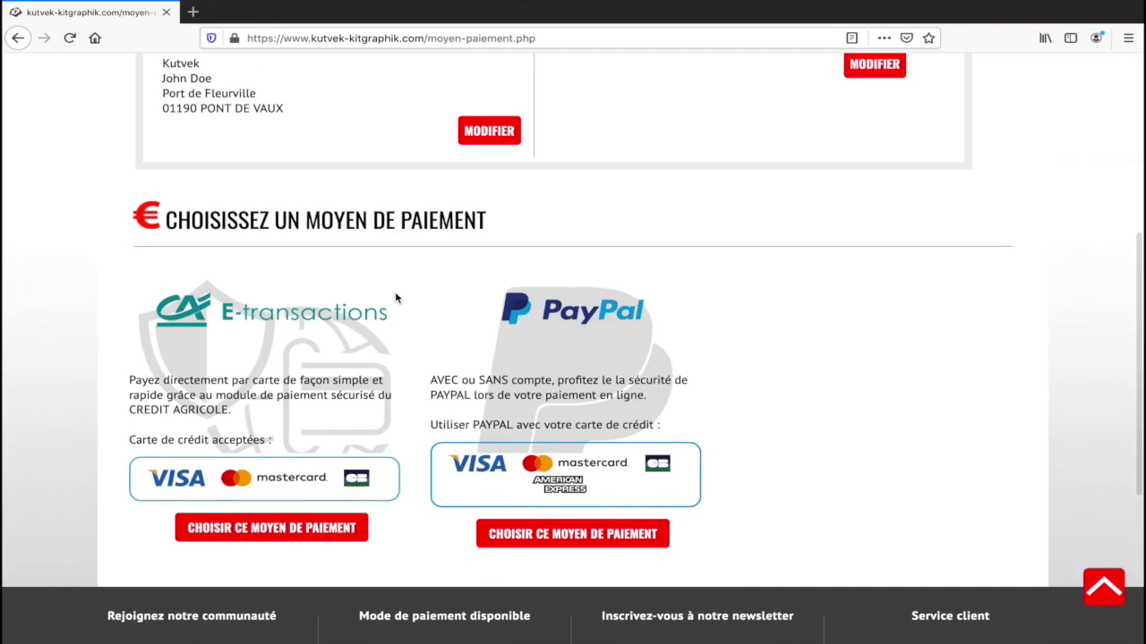
{"action": "scroll", "coordinate": [396, 296], "scroll_direction": "down", "scroll_amount": 2}
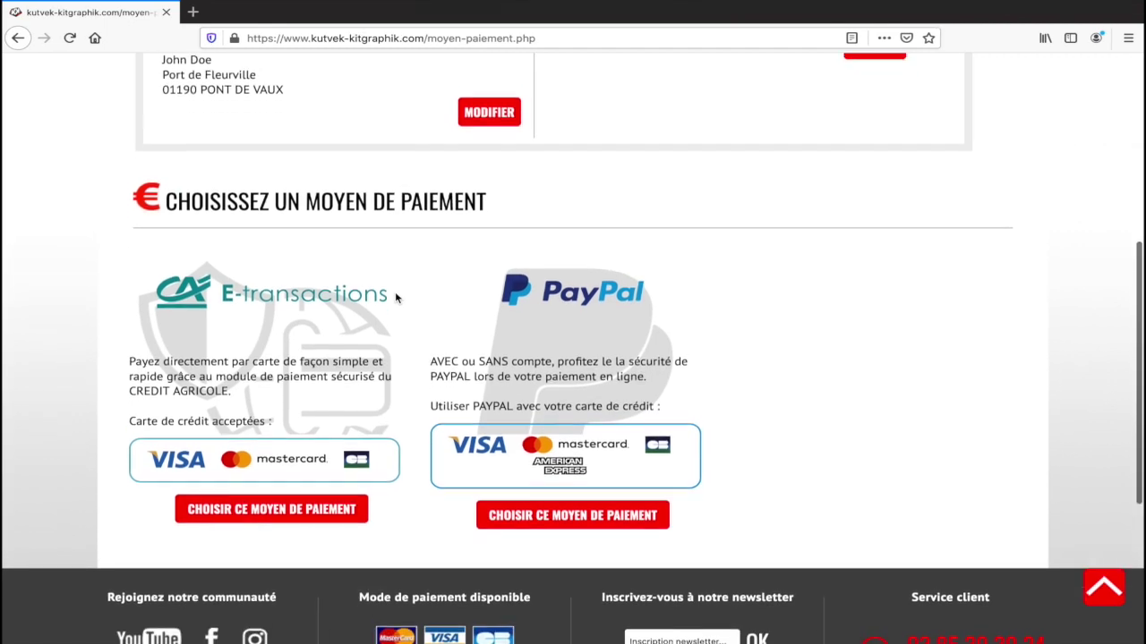
{"action": "scroll", "coordinate": [395, 297], "scroll_direction": "down", "scroll_amount": 3}
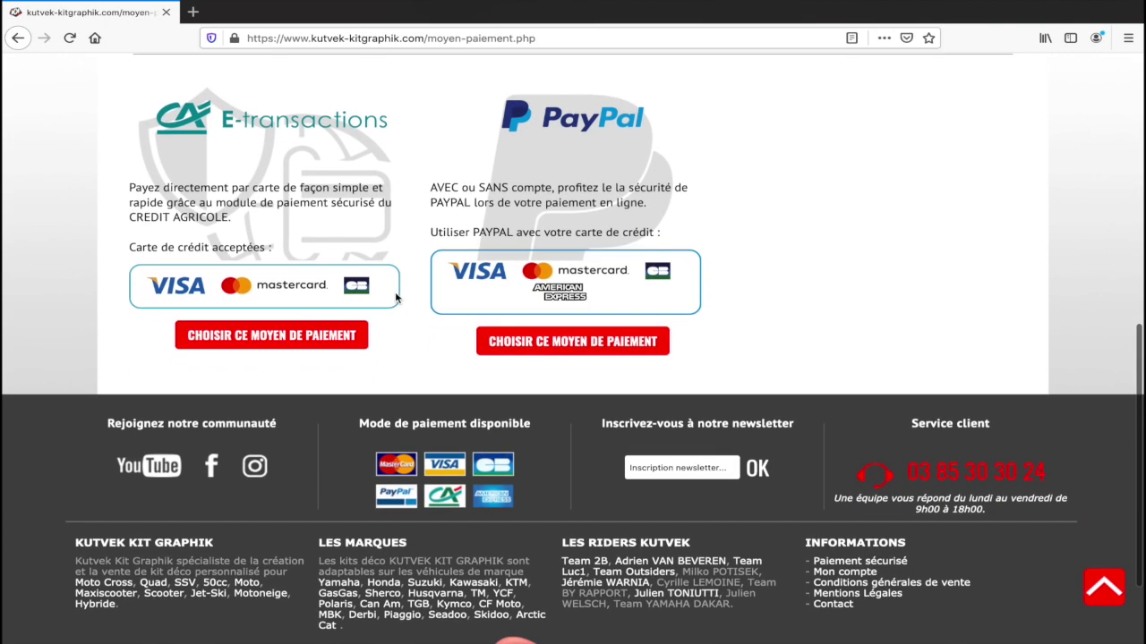